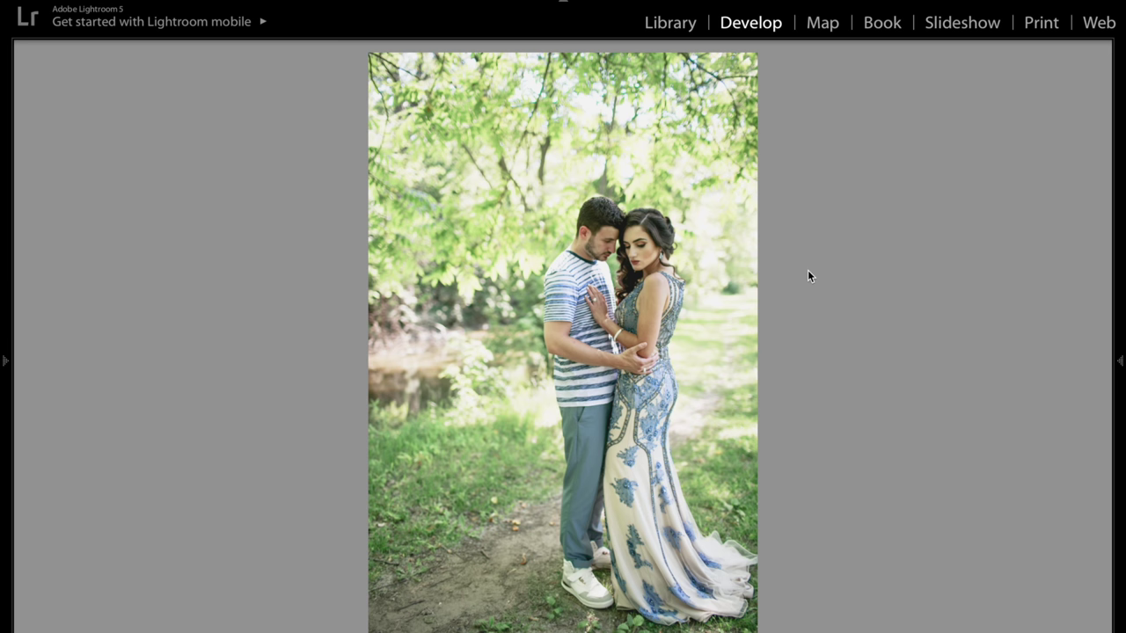
Compare the edited portrait with its original version and reveal the develop adjustments beside the photo.
key(backslash)
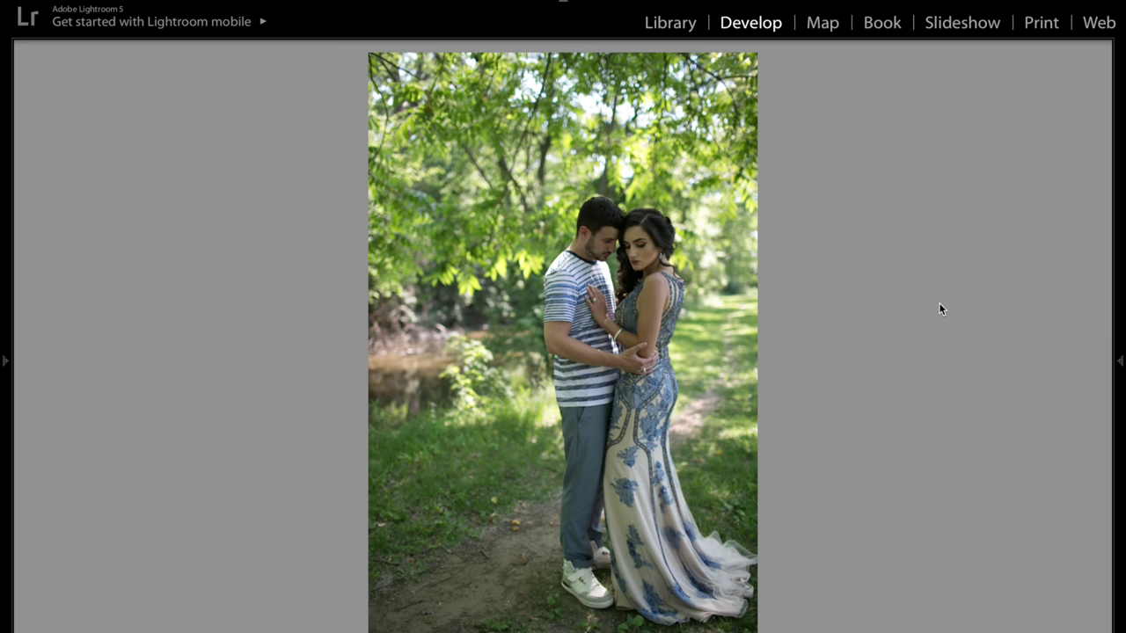
click(1120, 360)
click(1121, 366)
click(1121, 367)
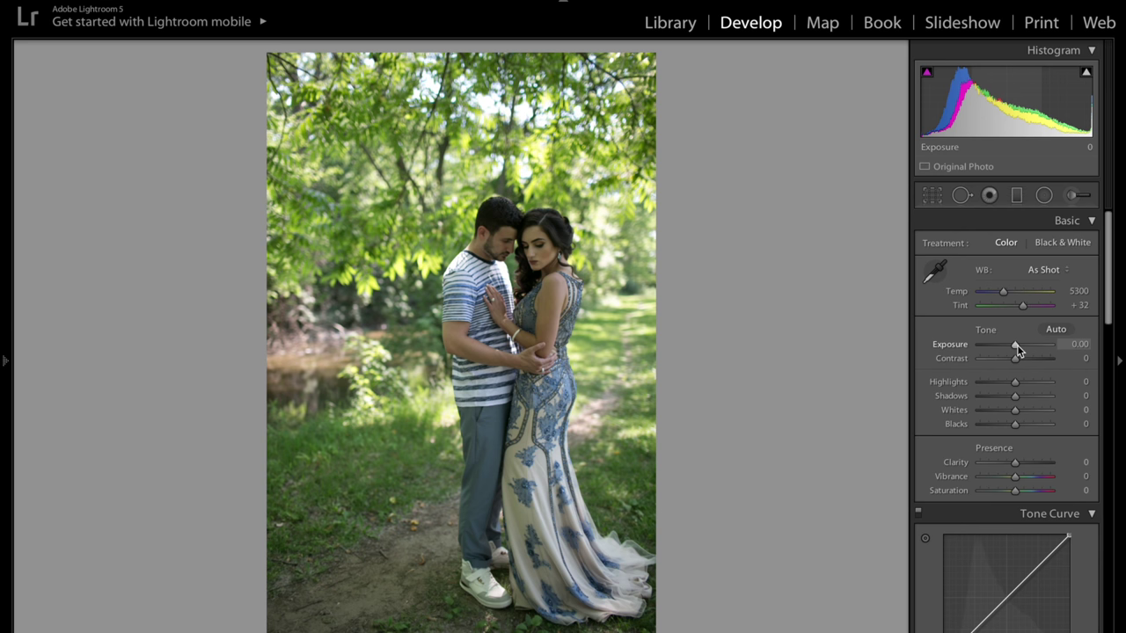
Brighten the photo by fine-tuning its exposure to +0.34.
drag(1017, 349, 1019, 350)
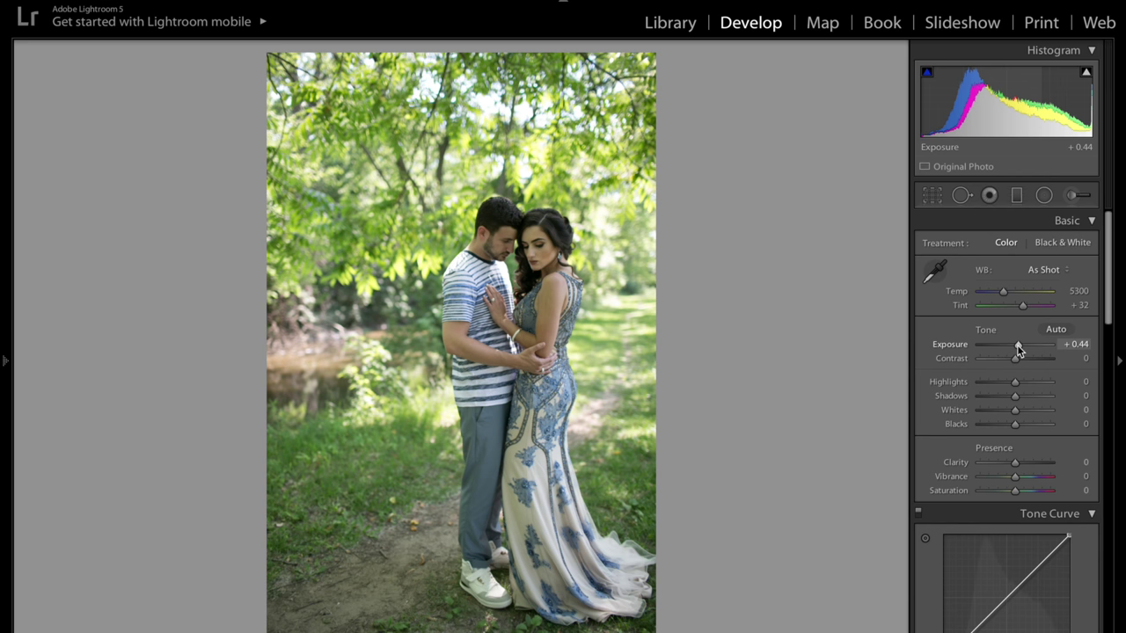
key(equal)
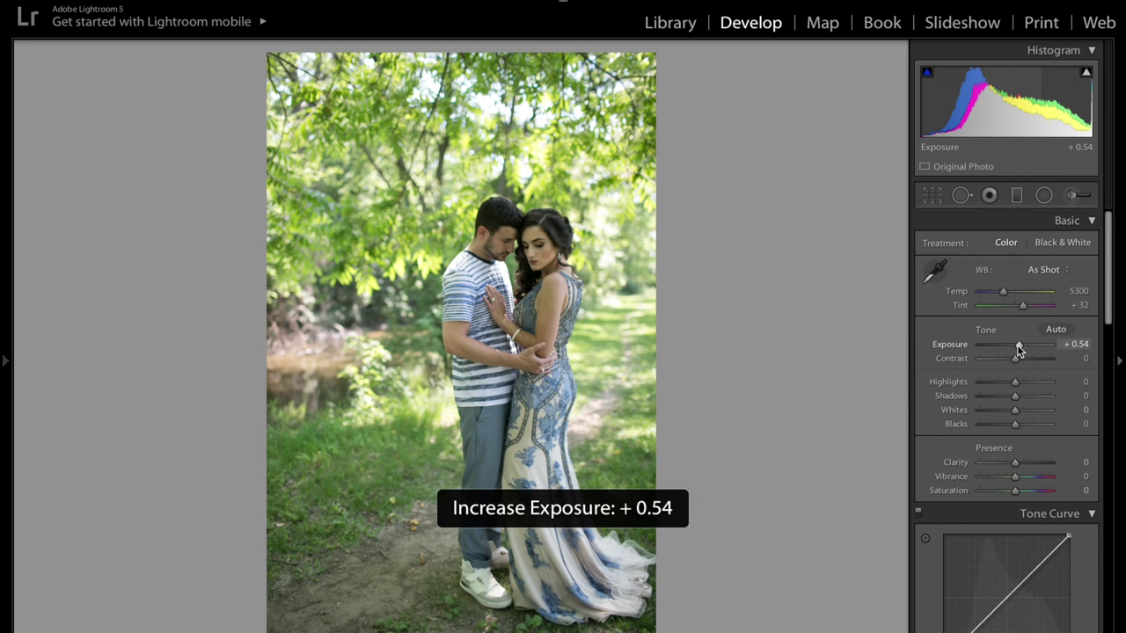
key(minus)
key(minus)
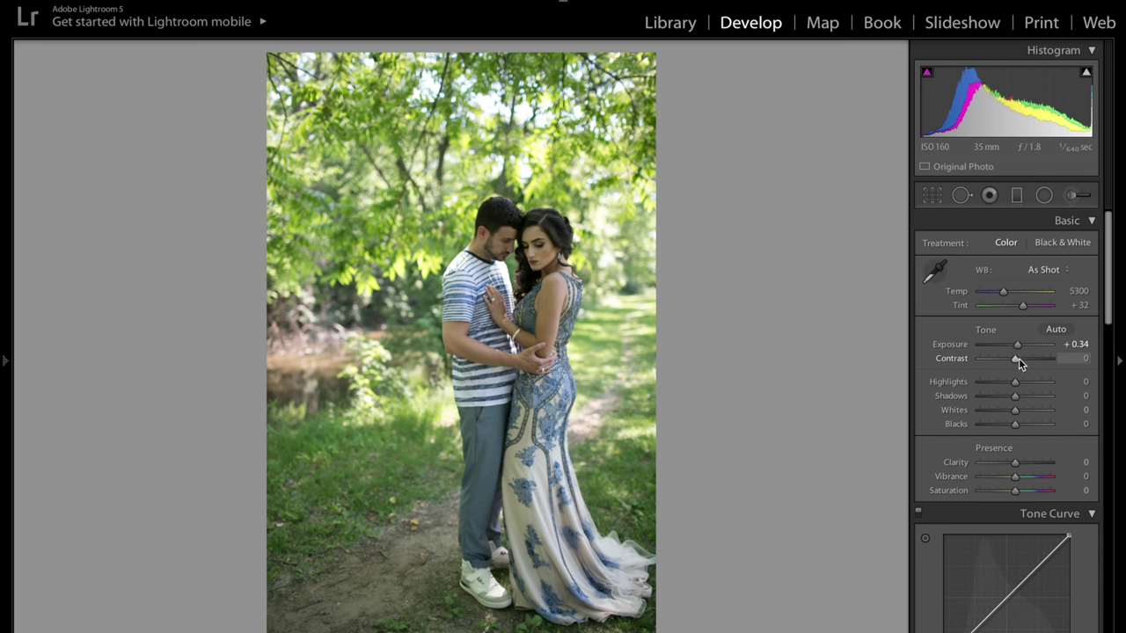
Set the photo's contrast to +11 and its highlights to −1.
click(1017, 360)
drag(1017, 362, 1021, 364)
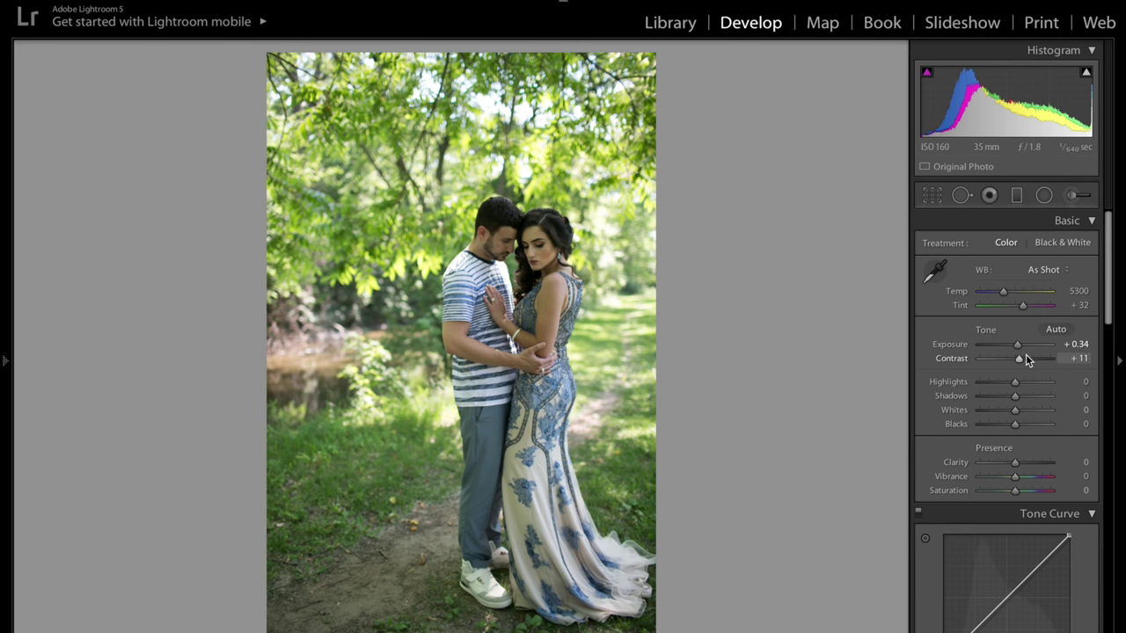
drag(1017, 384, 1016, 389)
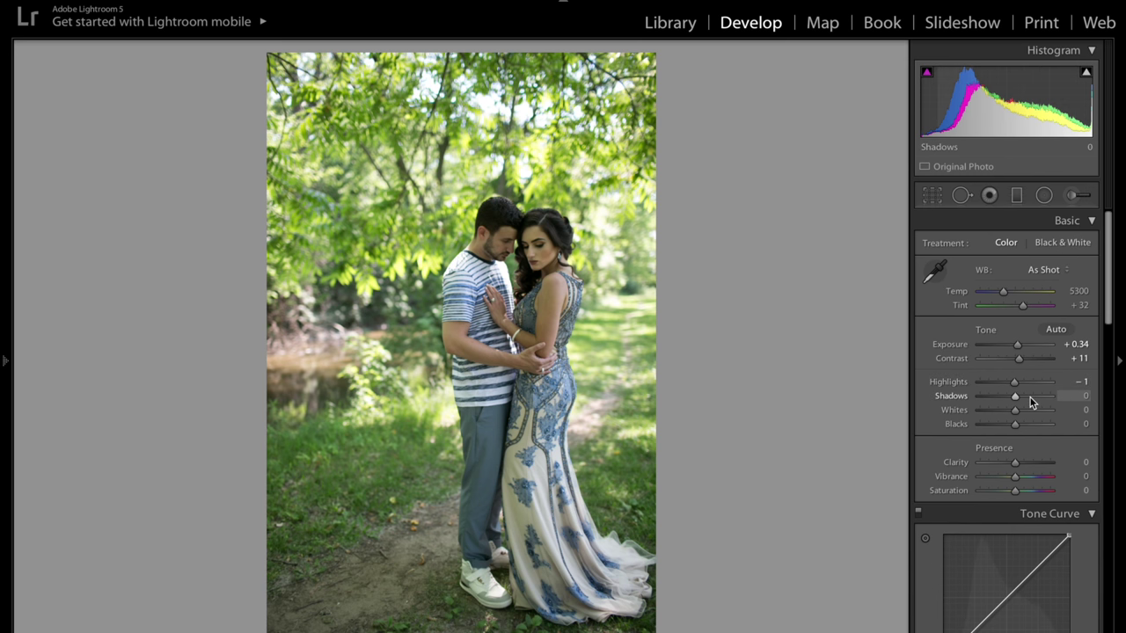
Try the highlights at −100 and undo that change.
drag(1016, 382, 963, 380)
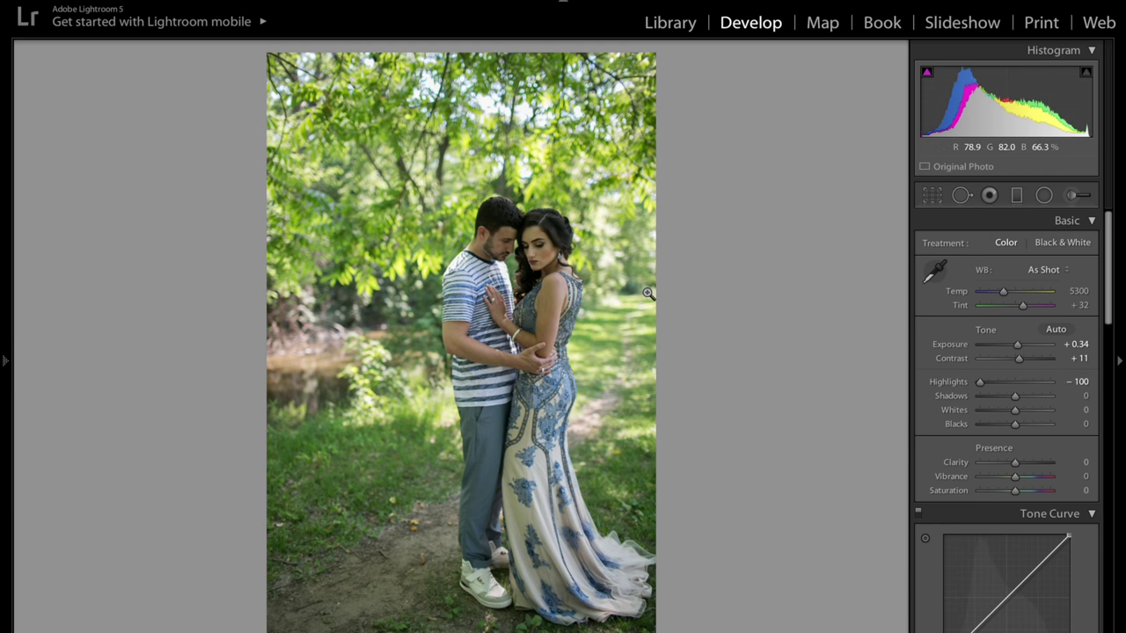
key(ctrl+z)
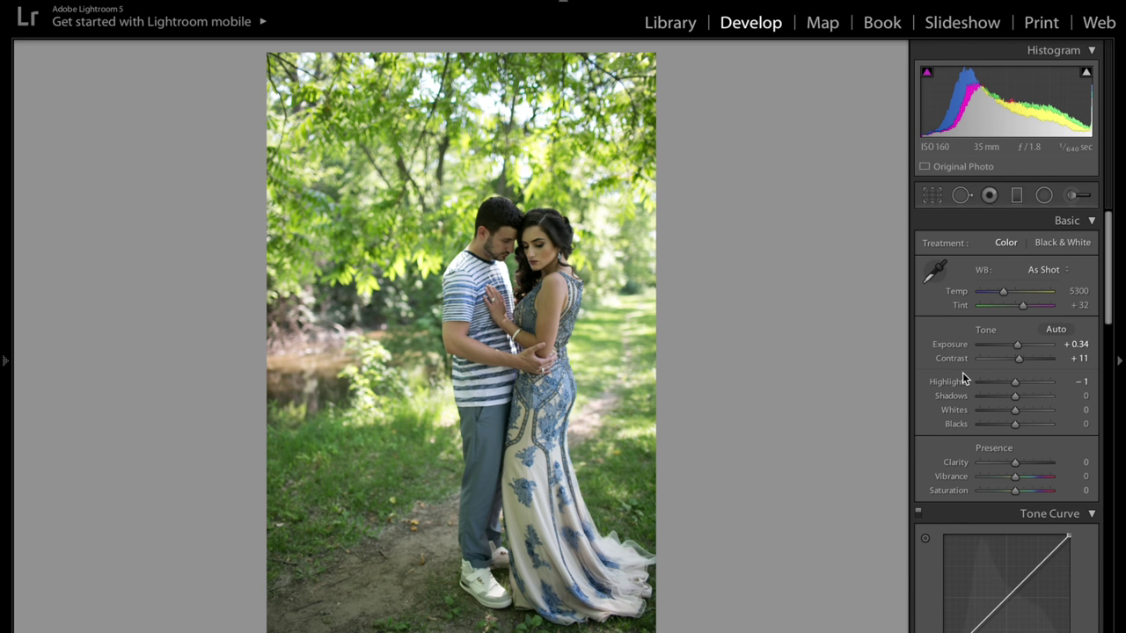
Lift the shadows to +65 and reduce the vibrance to −11.
mouse_move(1041, 397)
mouse_down()
mouse_move(1031, 397)
mouse_move(1037, 405)
mouse_up()
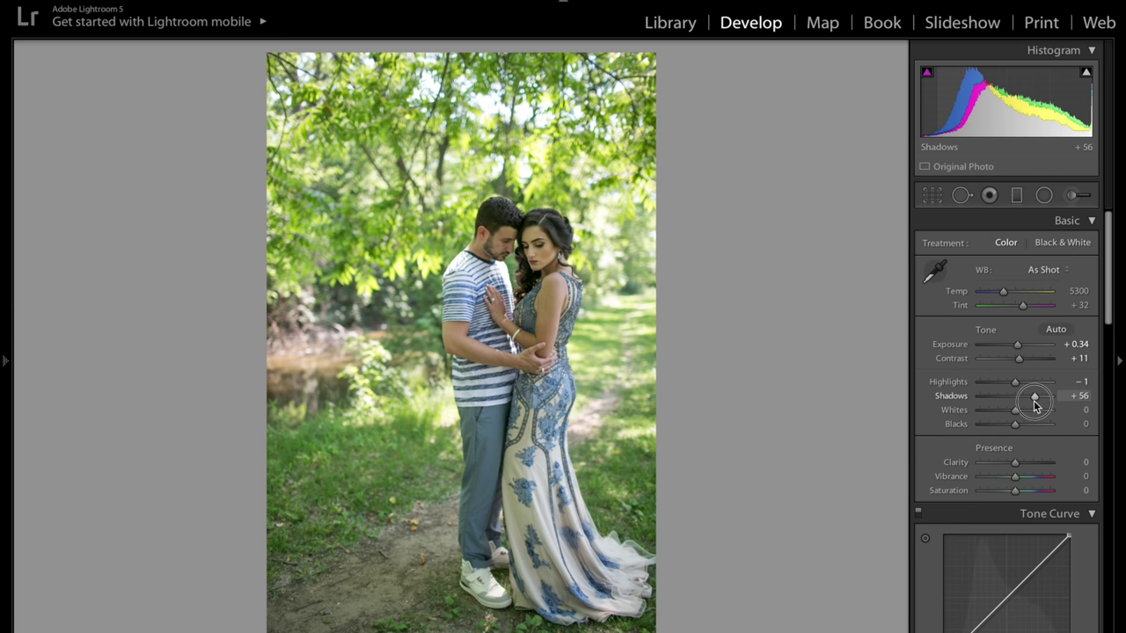
drag(1038, 403, 1040, 402)
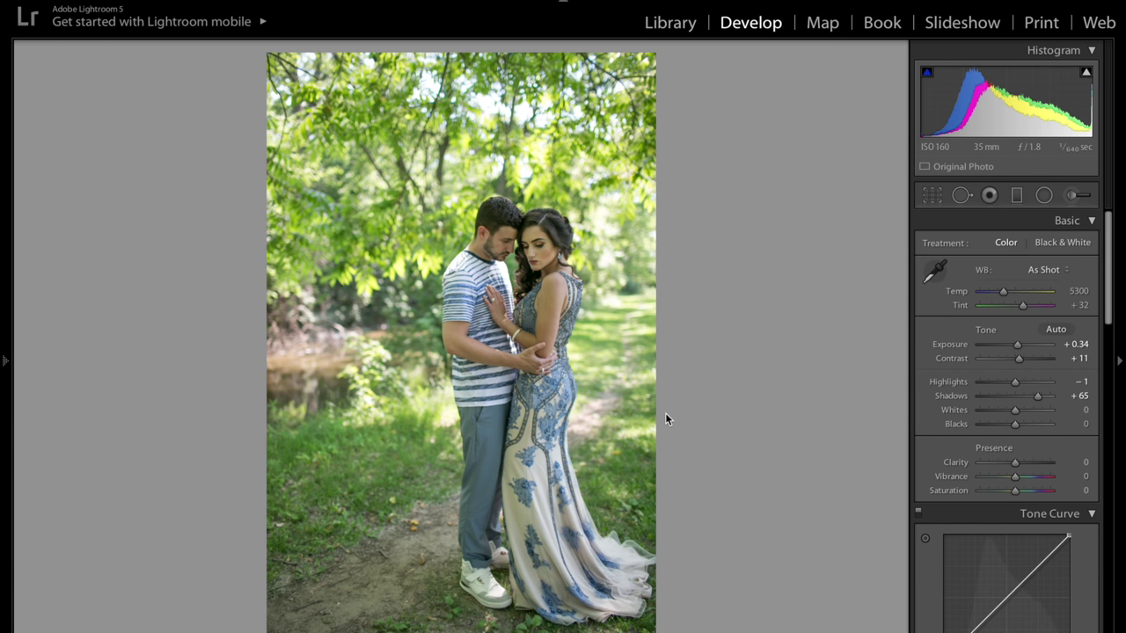
drag(1012, 482, 1011, 482)
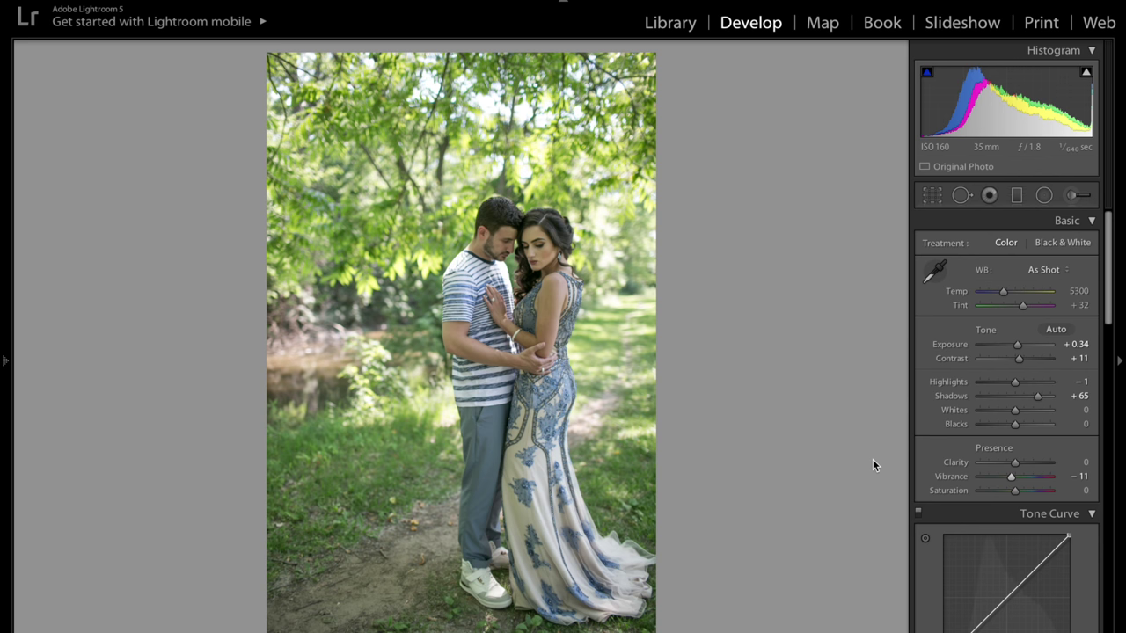
Raise the black point of the RGB tone curve inward and lower its white point slightly below full white.
scroll(960, 384, down, 3)
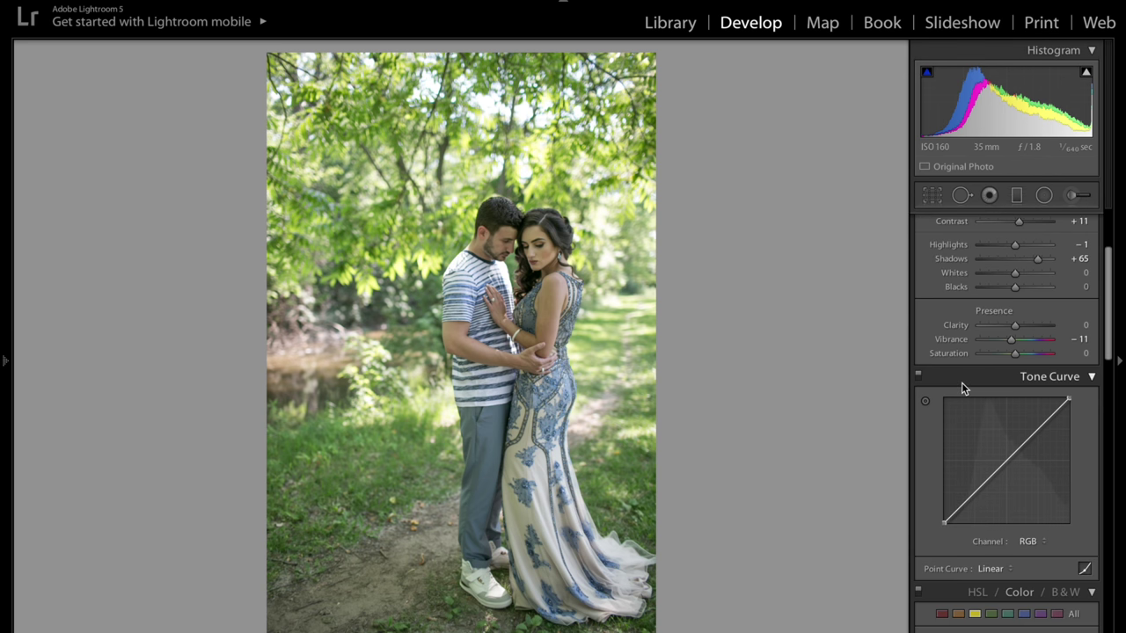
scroll(1008, 380, down, 1)
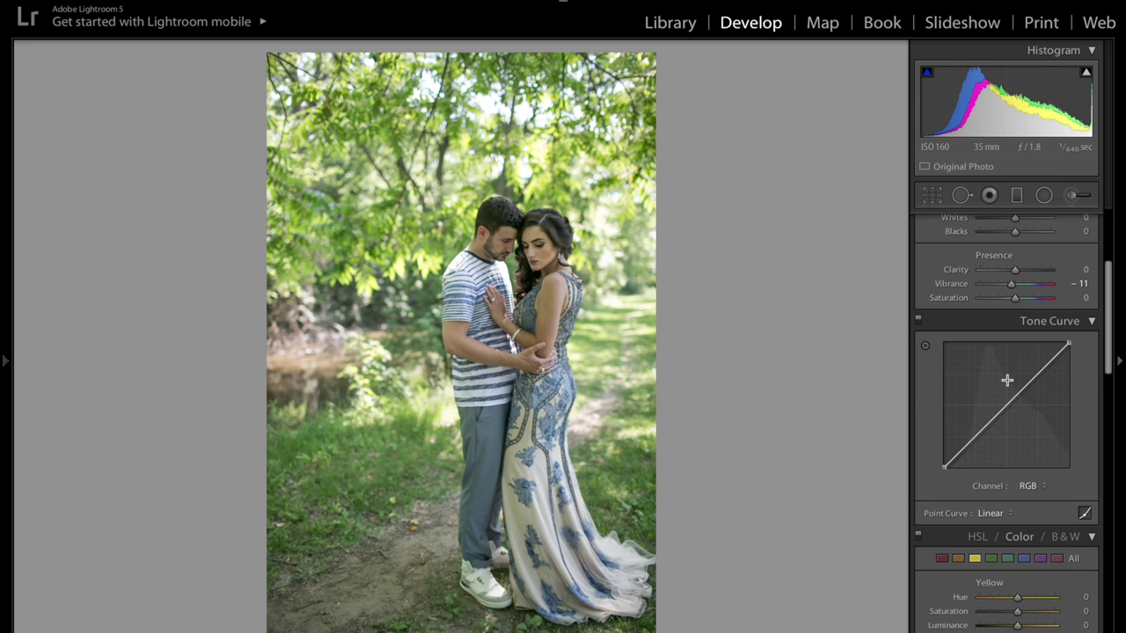
scroll(1007, 380, down, 1)
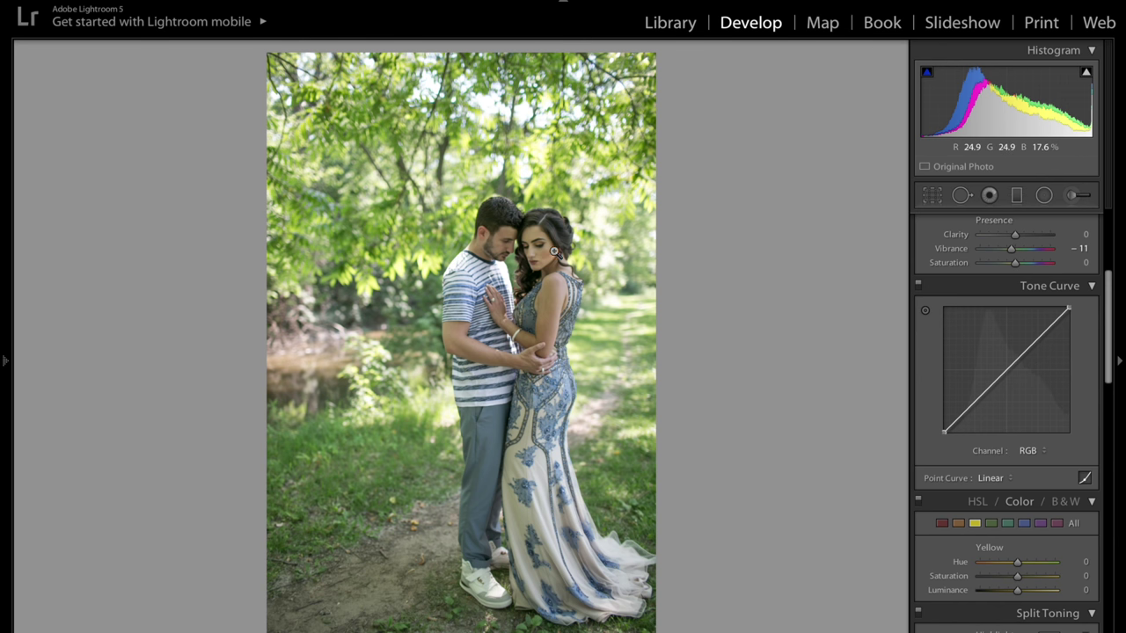
mouse_move(944, 432)
mouse_down()
mouse_move(956, 383)
mouse_move(956, 418)
mouse_up()
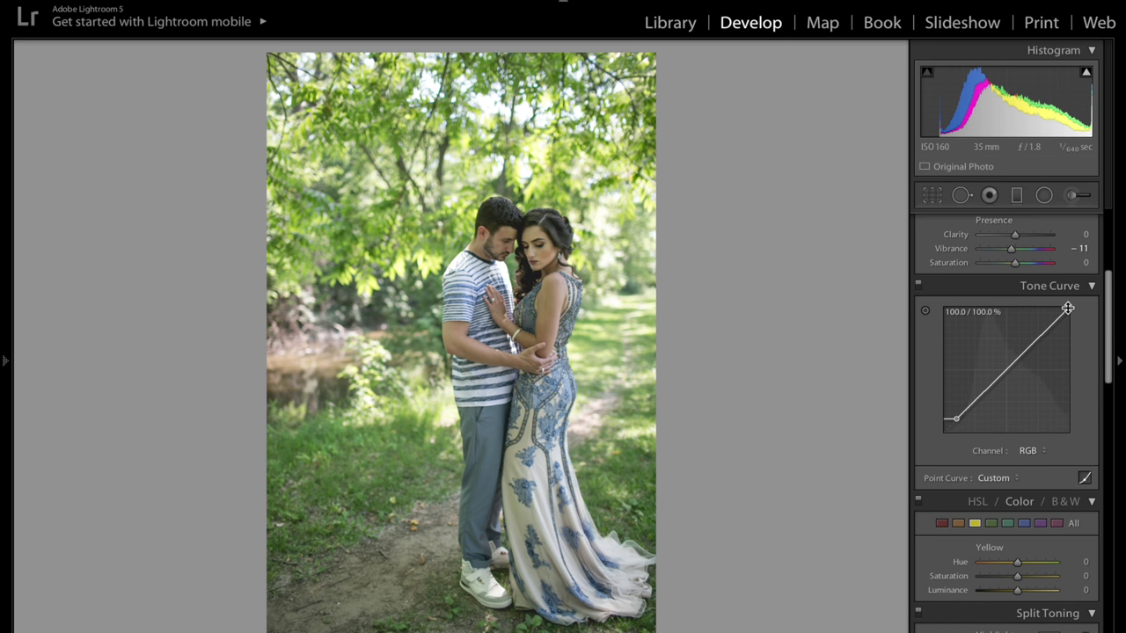
drag(1067, 308, 1069, 344)
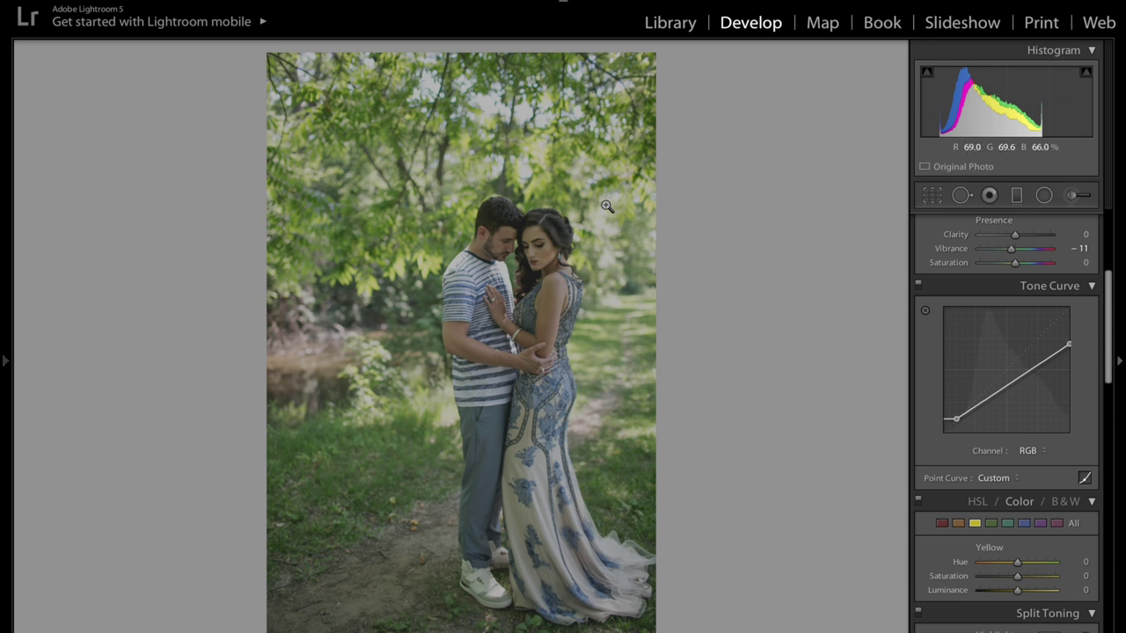
drag(1069, 344, 1069, 316)
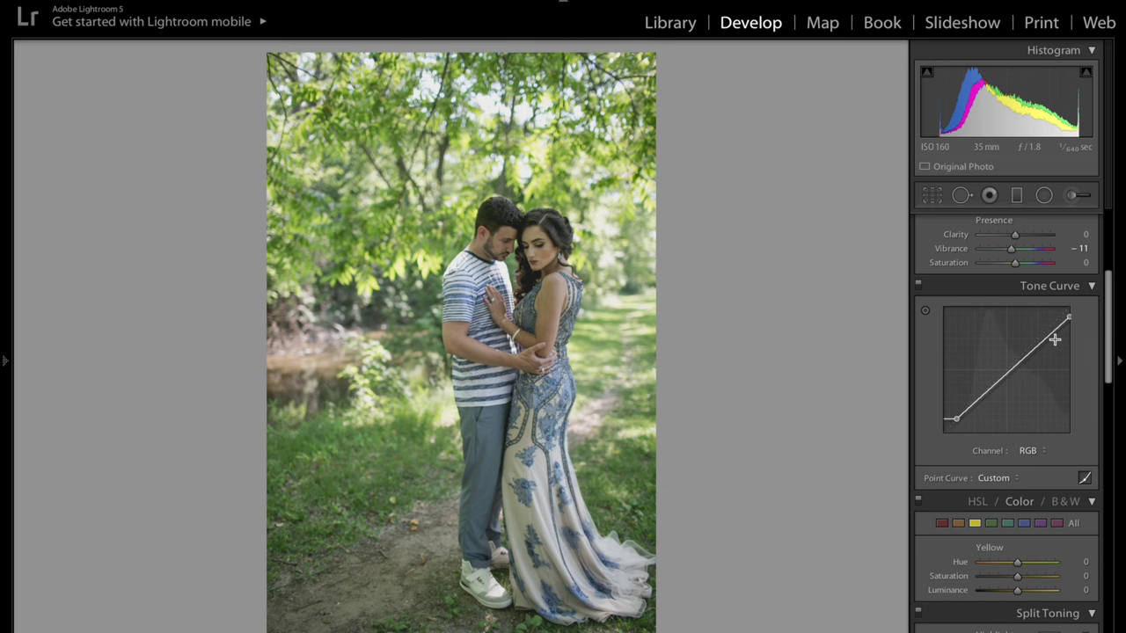
Bow the RGB tone curve upward with points at the highlights, midtones (49.0/54.5 %) and shadows (27.1/32.5 %), and compare with the original photo.
drag(1045, 341, 1038, 334)
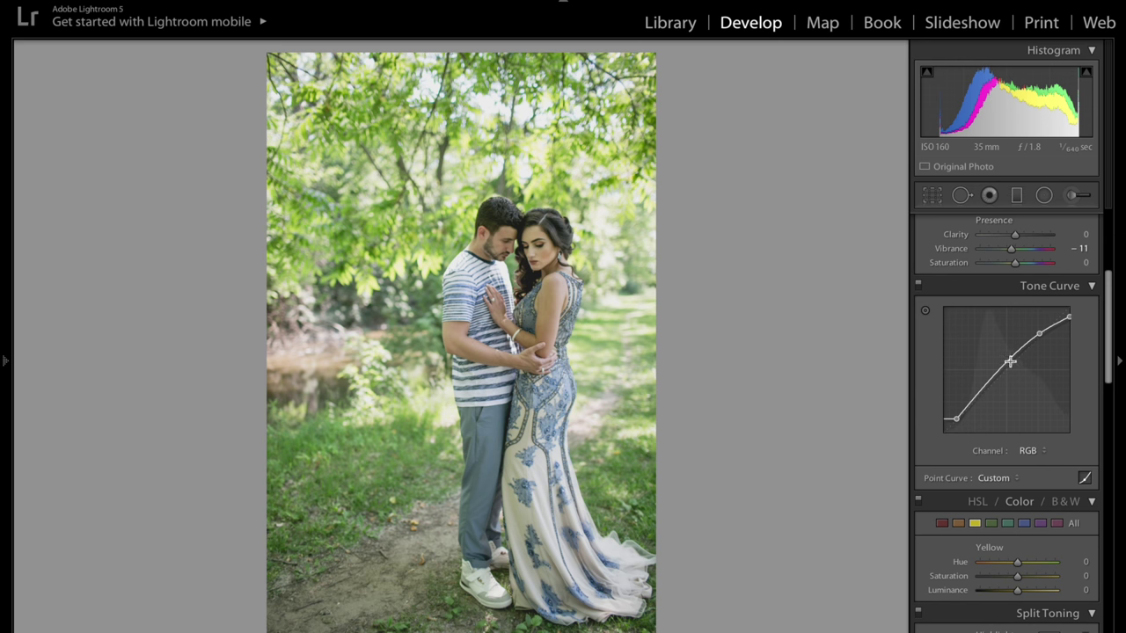
drag(1003, 367, 1006, 363)
drag(976, 399, 978, 393)
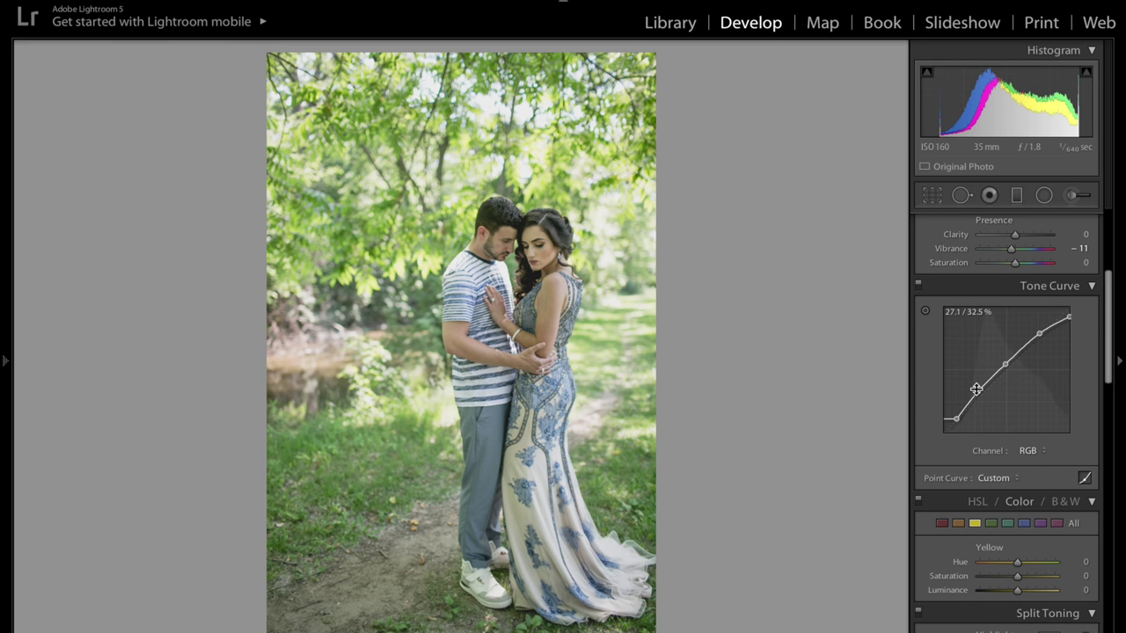
key(backslash)
key(backslash)
key(backslash)
key(backslash)
Shift the hue of the greens to −20 in the color adjustments, comparing the result with the original photo.
scroll(1026, 373, down, 3)
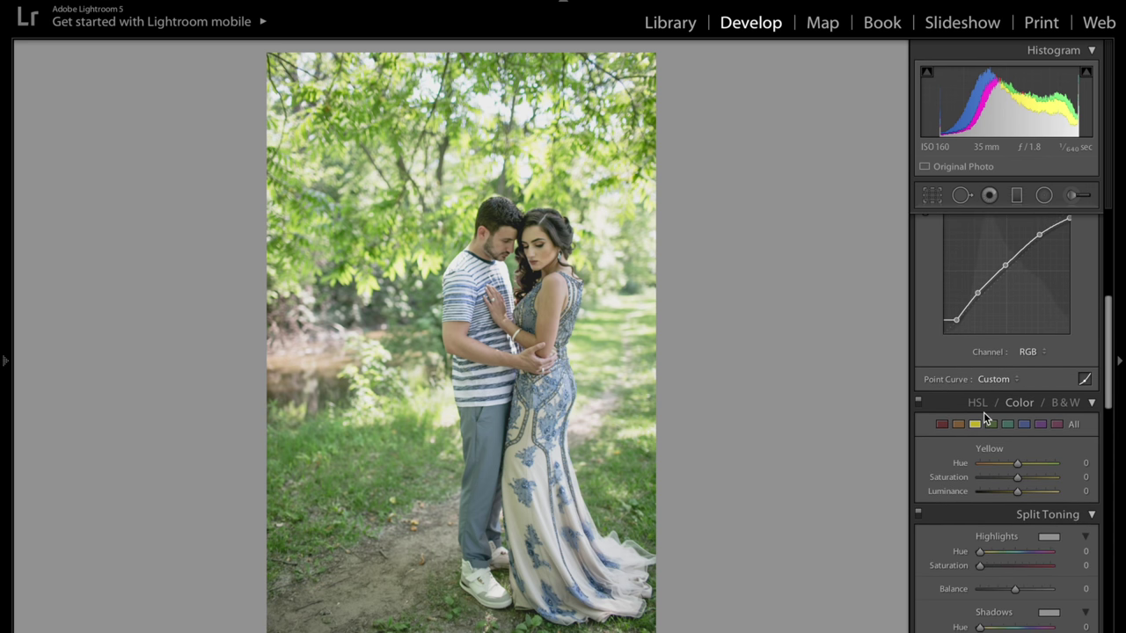
scroll(983, 412, down, 1)
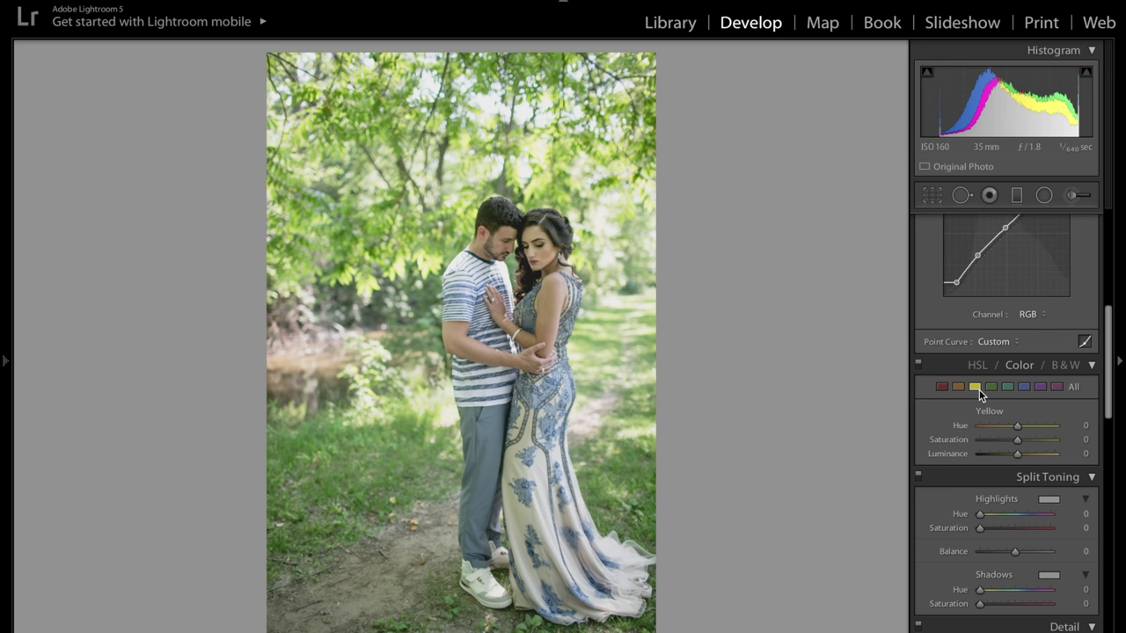
click(996, 390)
click(1018, 427)
mouse_move(1018, 428)
mouse_down()
mouse_move(959, 430)
mouse_move(1075, 426)
mouse_move(956, 427)
mouse_move(1024, 427)
mouse_move(1012, 430)
mouse_up()
key(backslash)
key(backslash)
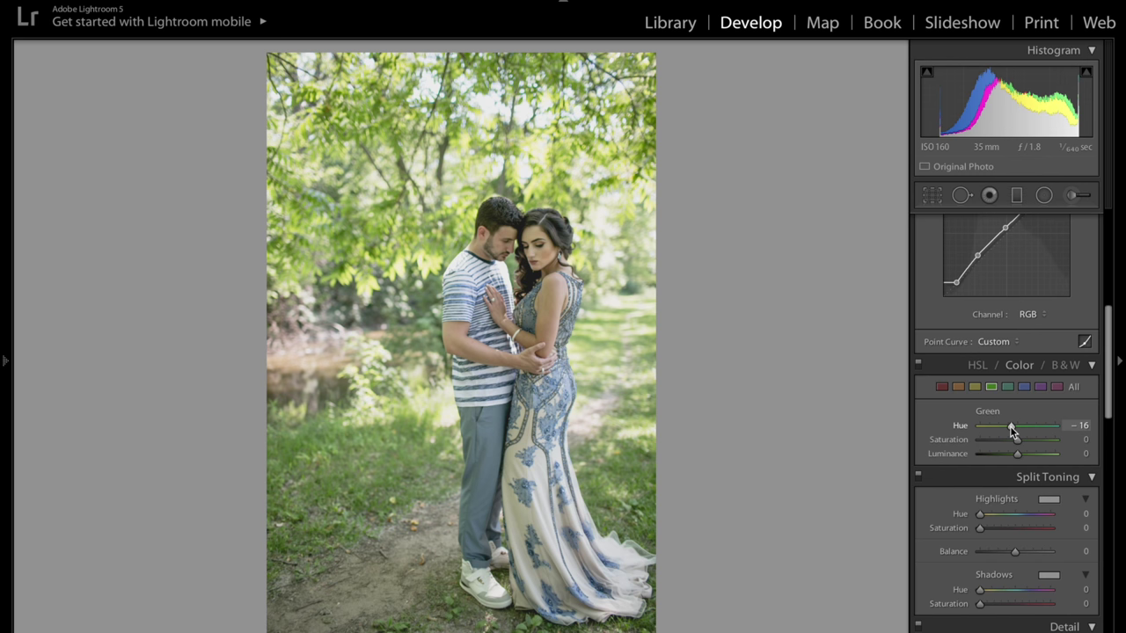
drag(1010, 426, 1009, 426)
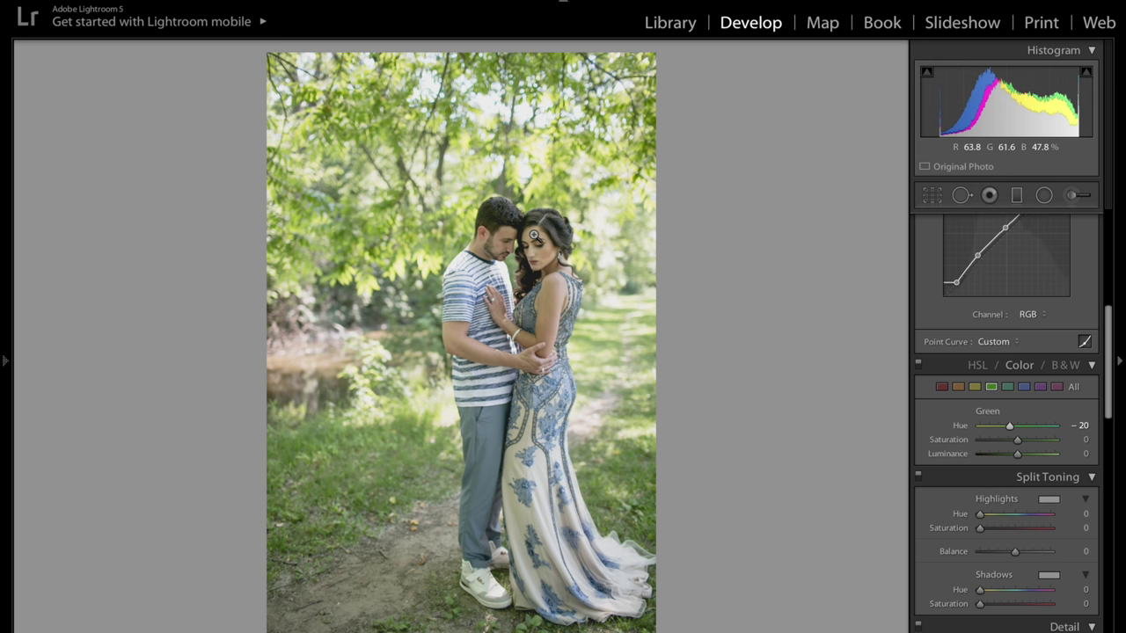
Set the greens' saturation to −25 and luminance to +69, and compare the result with the original photo.
drag(1011, 440, 1007, 442)
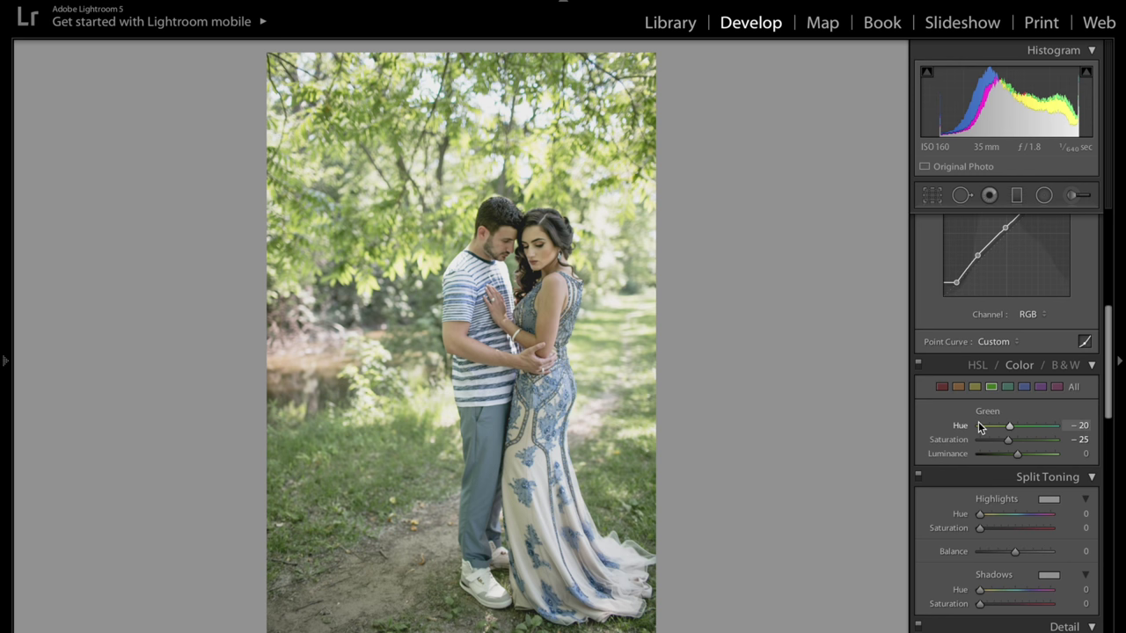
drag(1032, 453, 1045, 460)
key(backslash)
key(backslash)
key(backslash)
key(backslash)
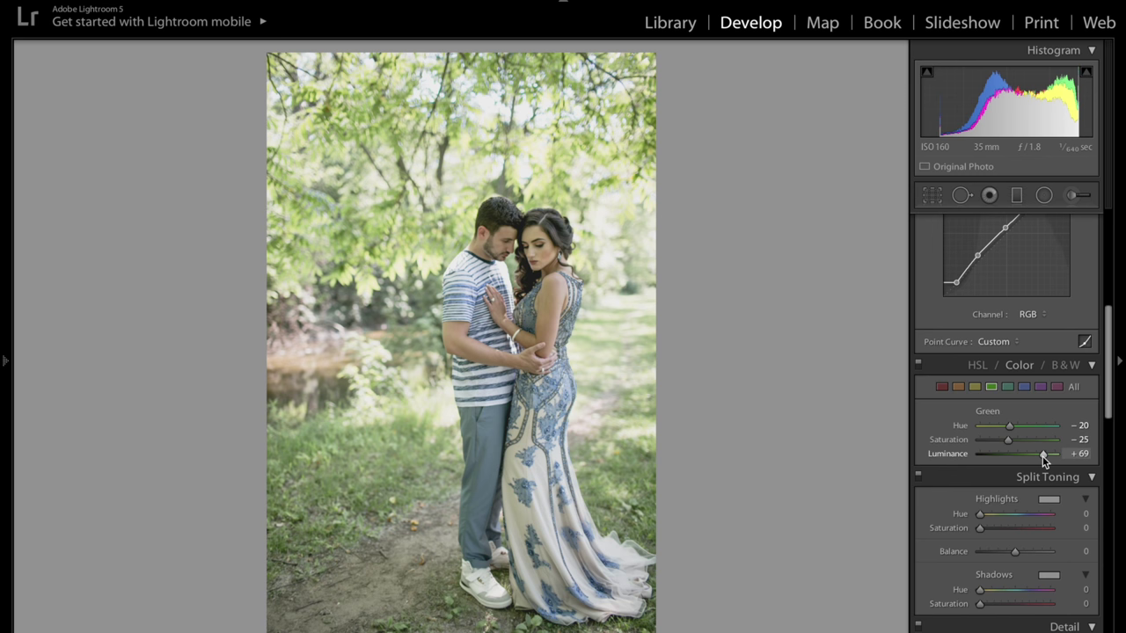
Change the camera calibration profile from Adobe Standard to Camera Portrait.
scroll(998, 492, down, 2)
scroll(998, 491, down, 2)
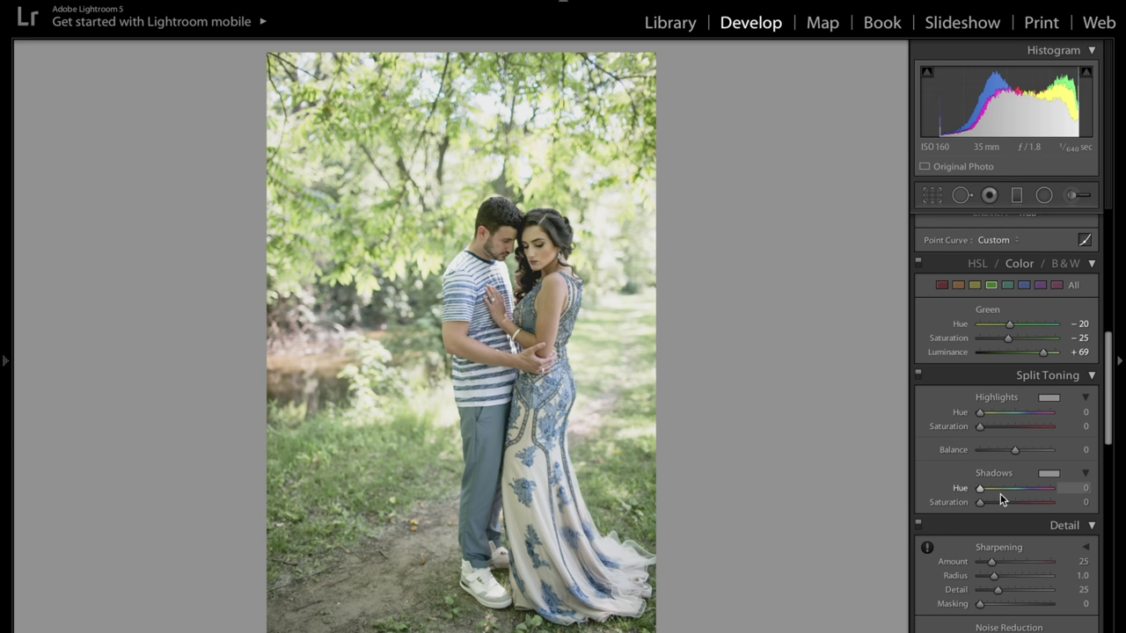
scroll(1000, 499, down, 1)
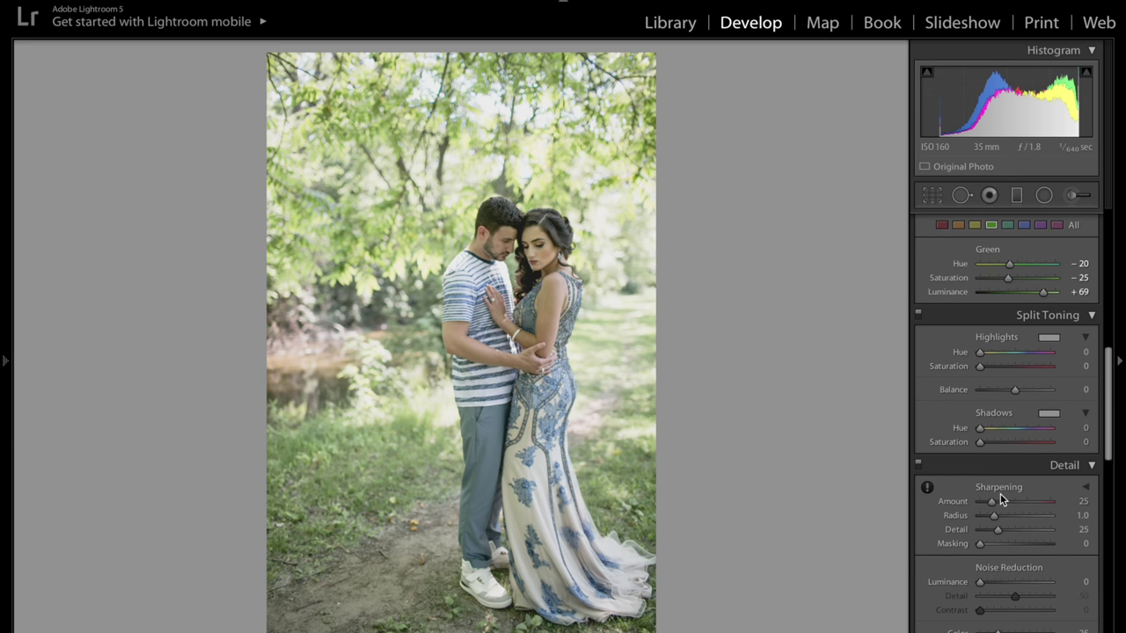
scroll(1000, 499, down, 7)
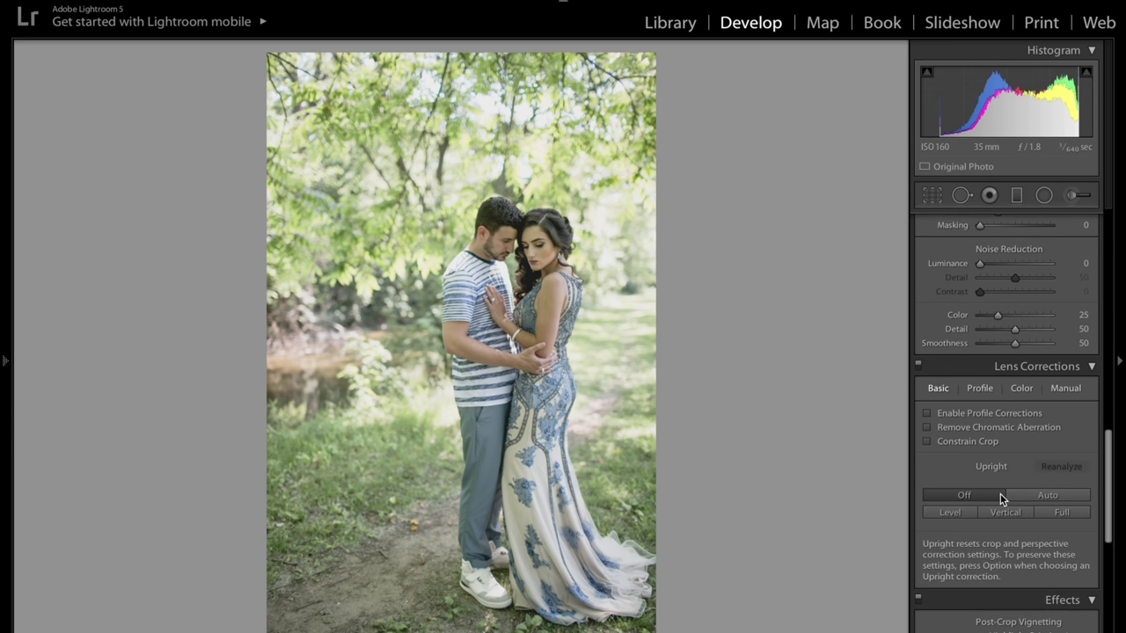
scroll(1000, 494, down, 3)
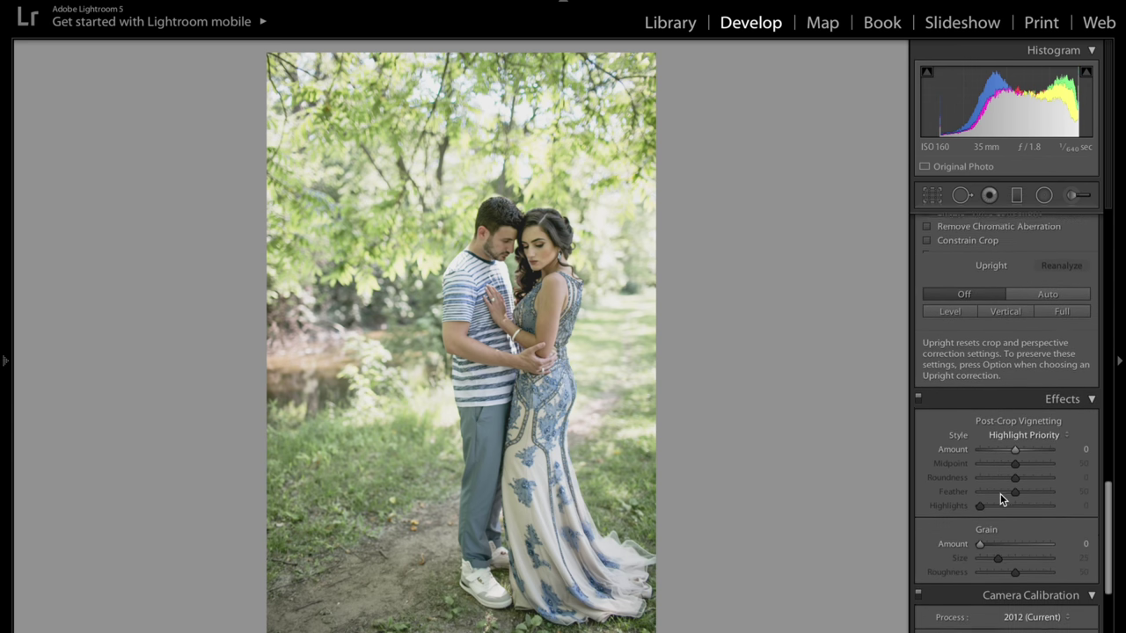
scroll(1000, 499, down, 2)
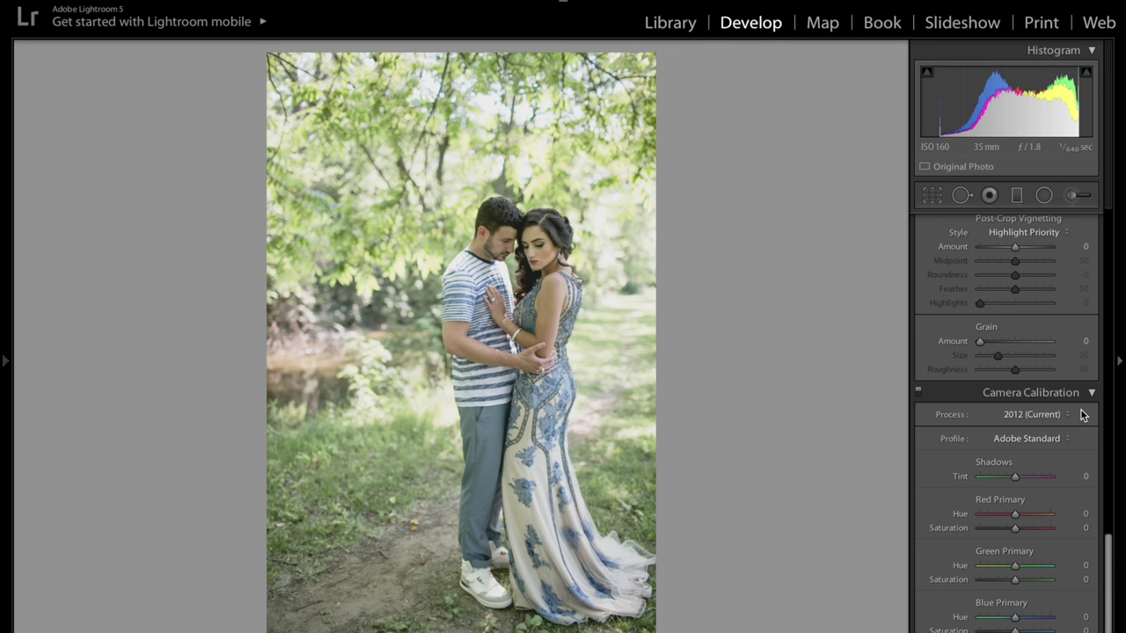
click(1047, 439)
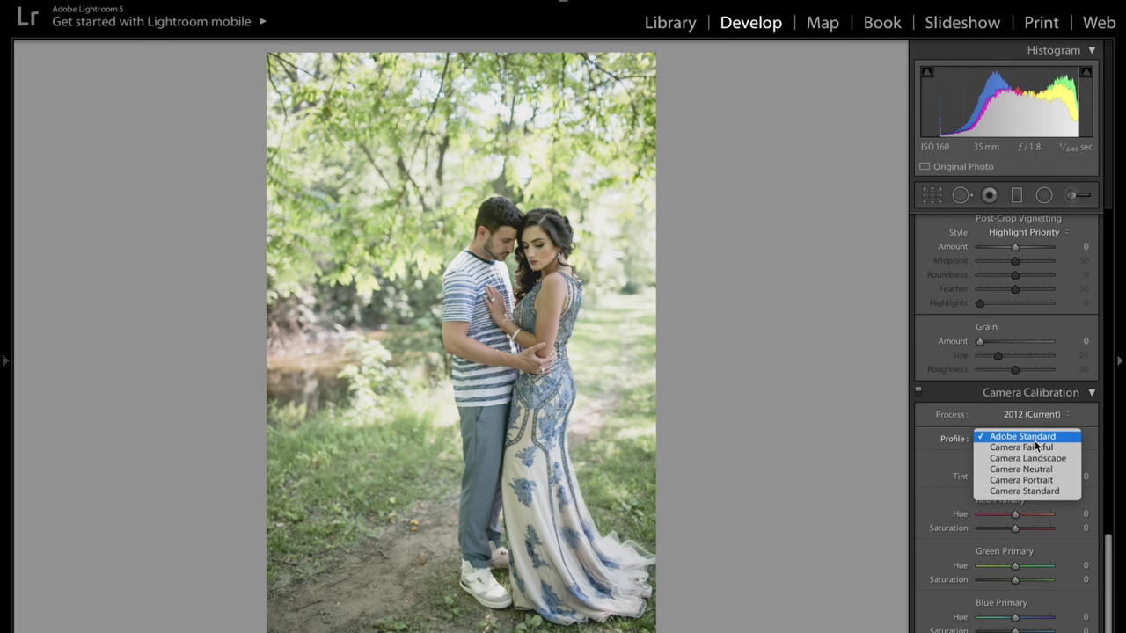
click(1047, 482)
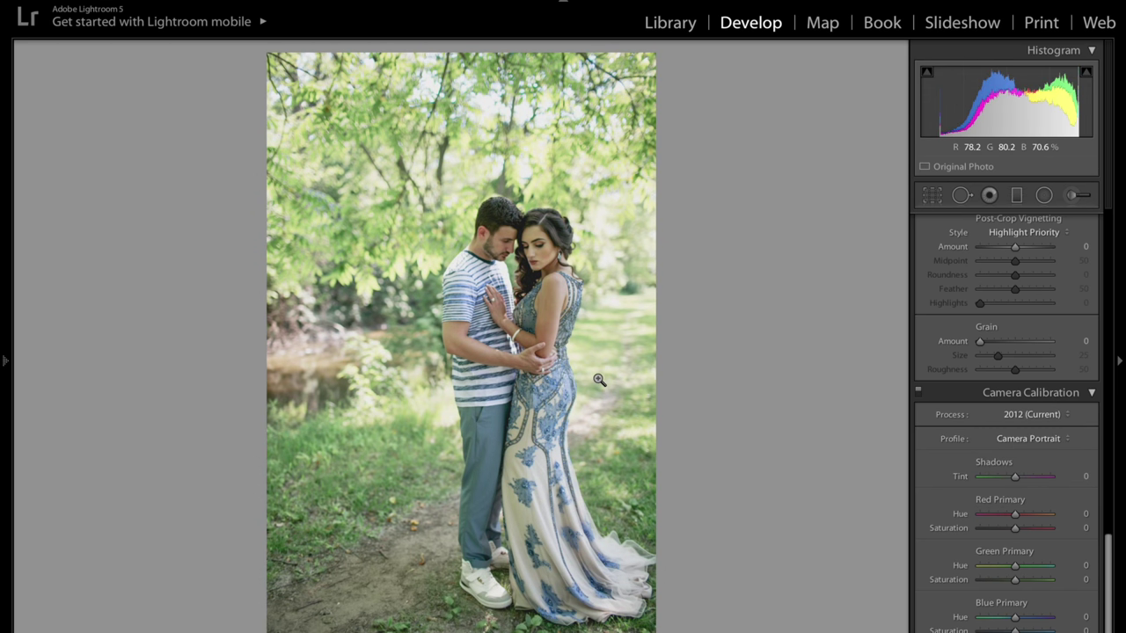
Review the basic, tone curve, green color and camera calibration settings, including the available camera profiles.
scroll(994, 423, up, 15)
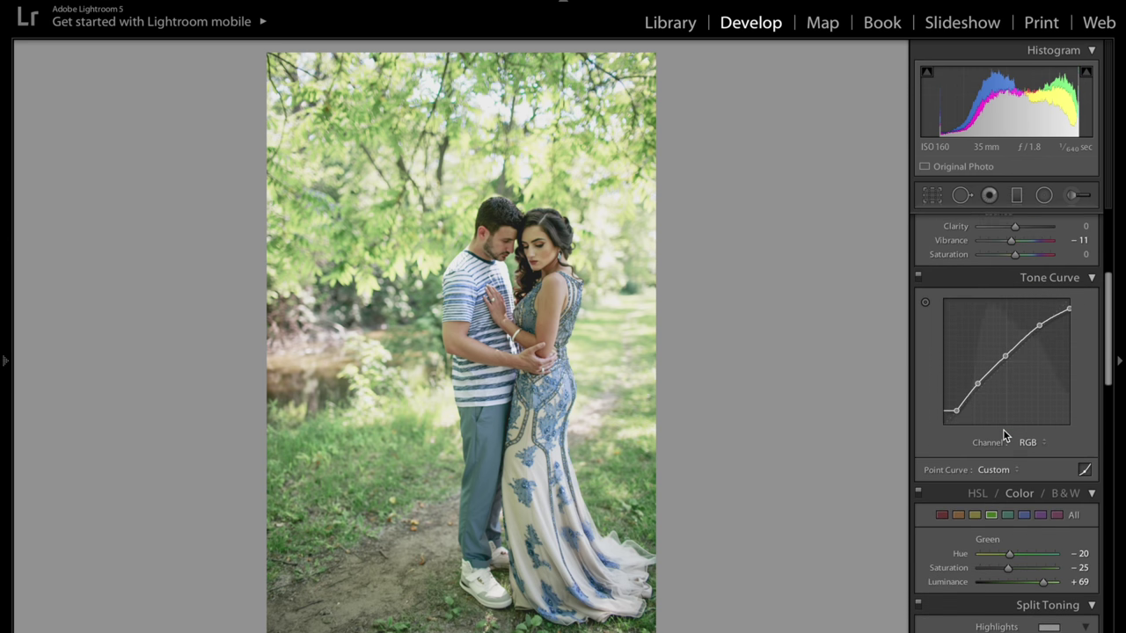
scroll(1003, 431, up, 1)
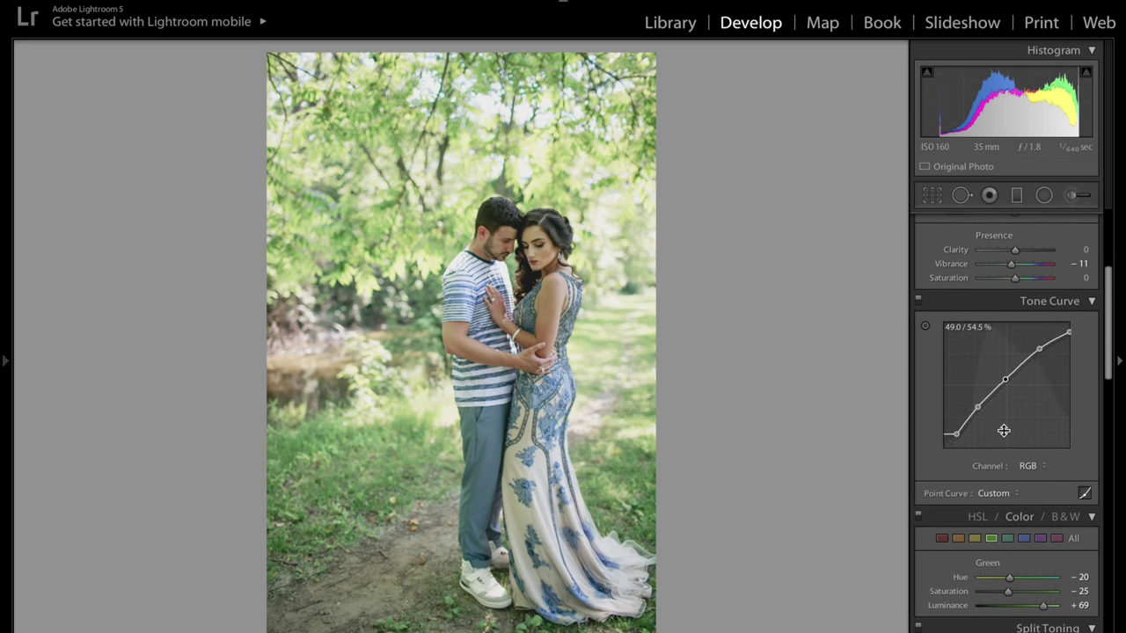
scroll(1004, 430, up, 3)
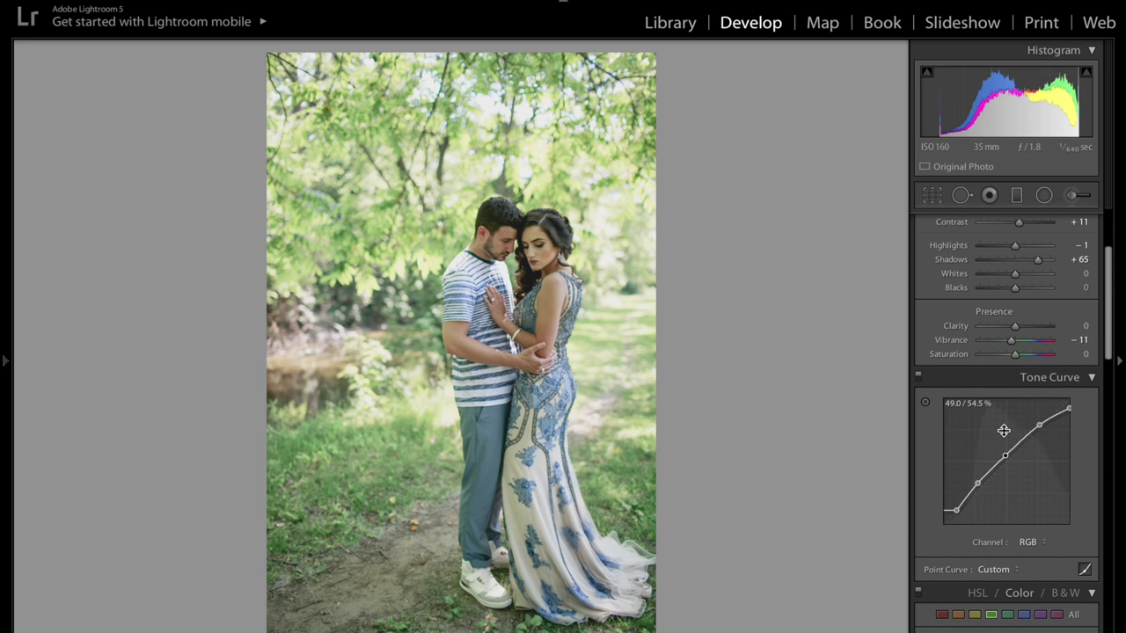
scroll(1003, 430, down, 3)
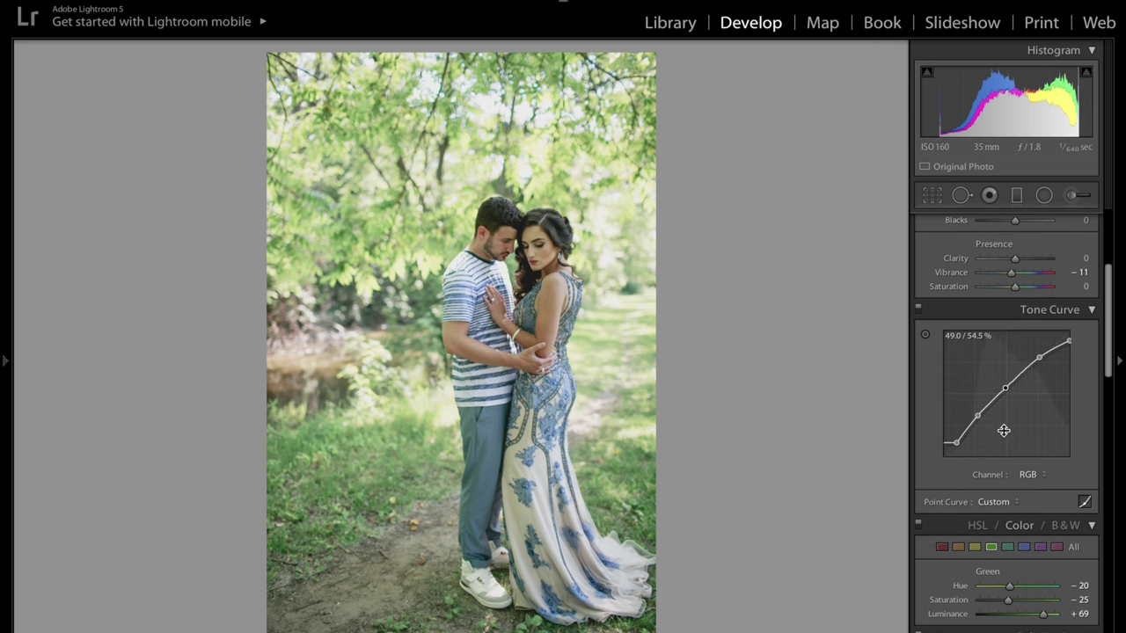
scroll(982, 536, down, 1)
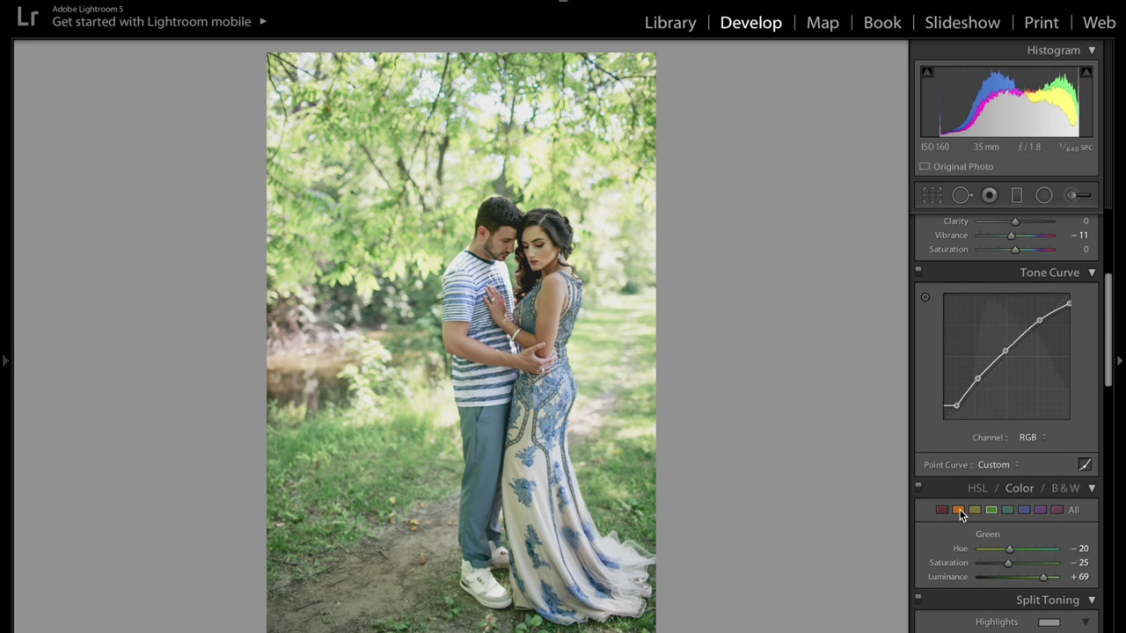
scroll(960, 515, down, 10)
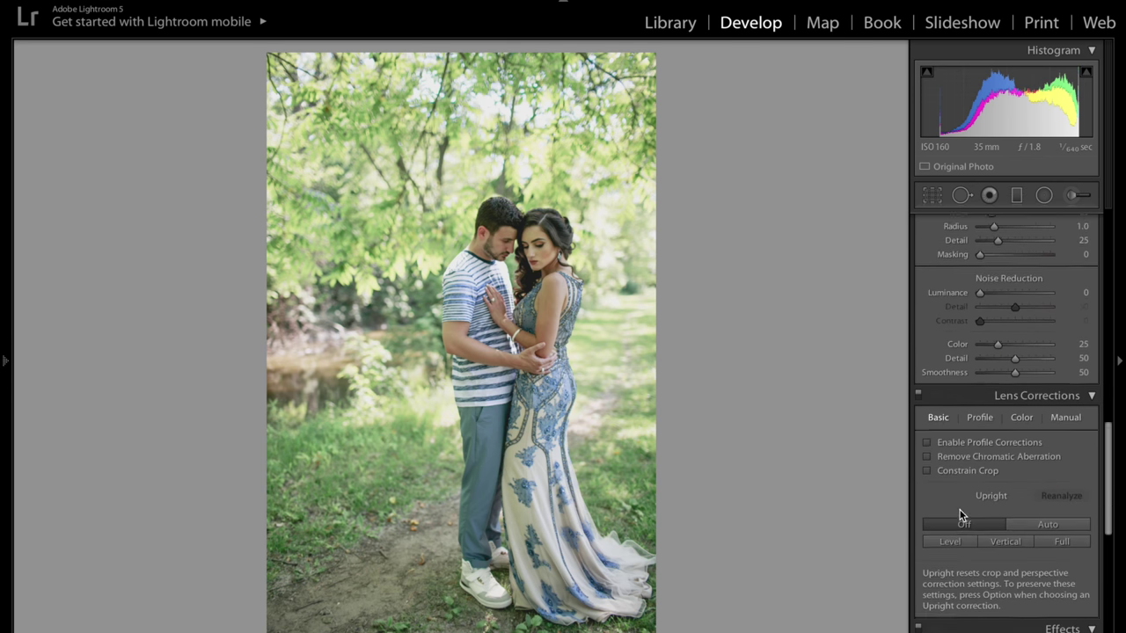
scroll(1056, 517, down, 5)
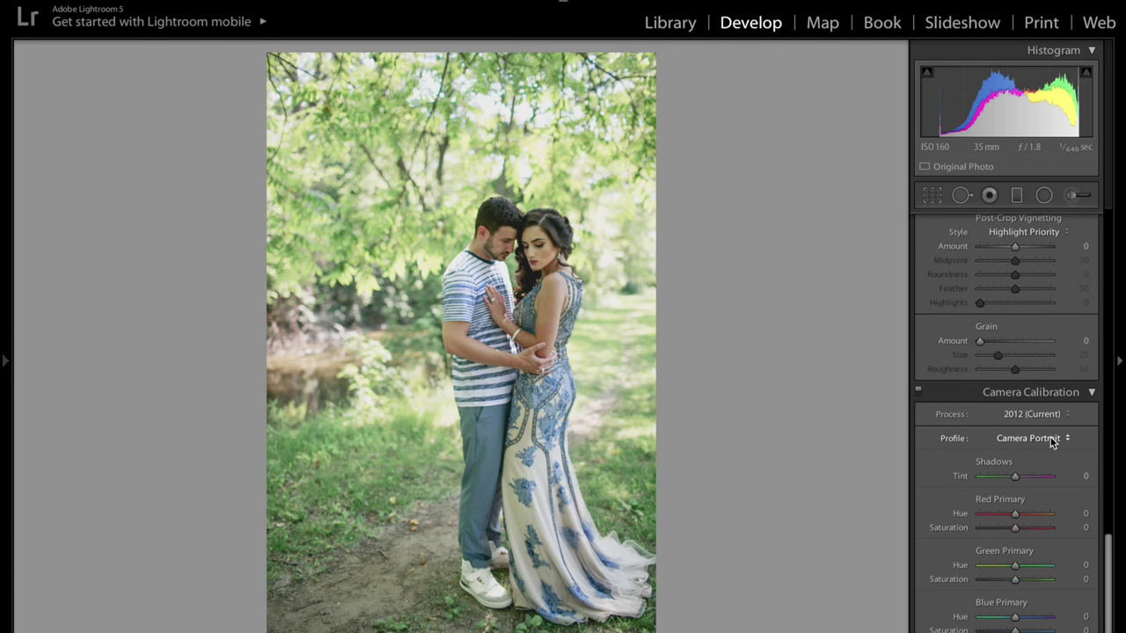
click(1051, 438)
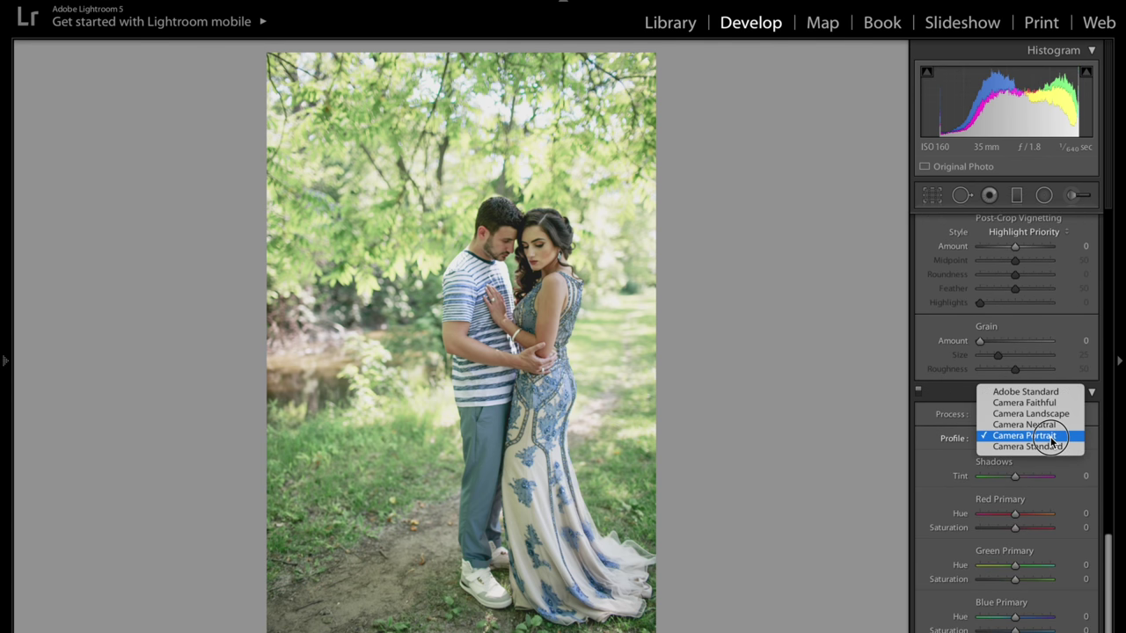
click(1059, 557)
scroll(1087, 479, up, 10)
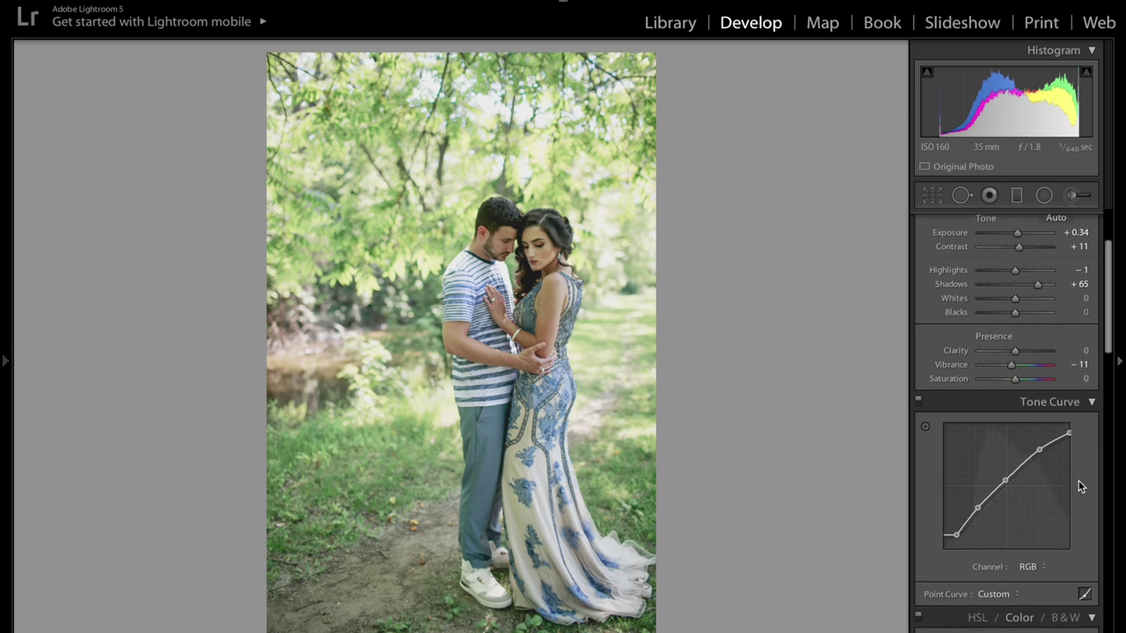
scroll(1079, 480, down, 10)
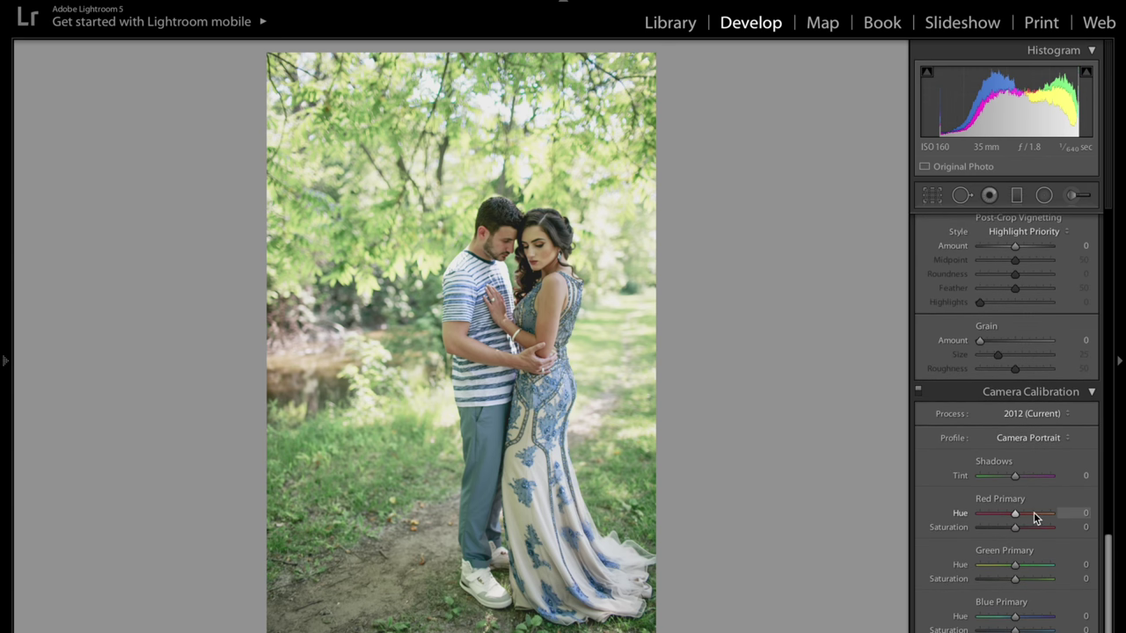
Set the oranges' saturation to −23 and luminance to +14 in the color adjustments.
scroll(1034, 431, up, 5)
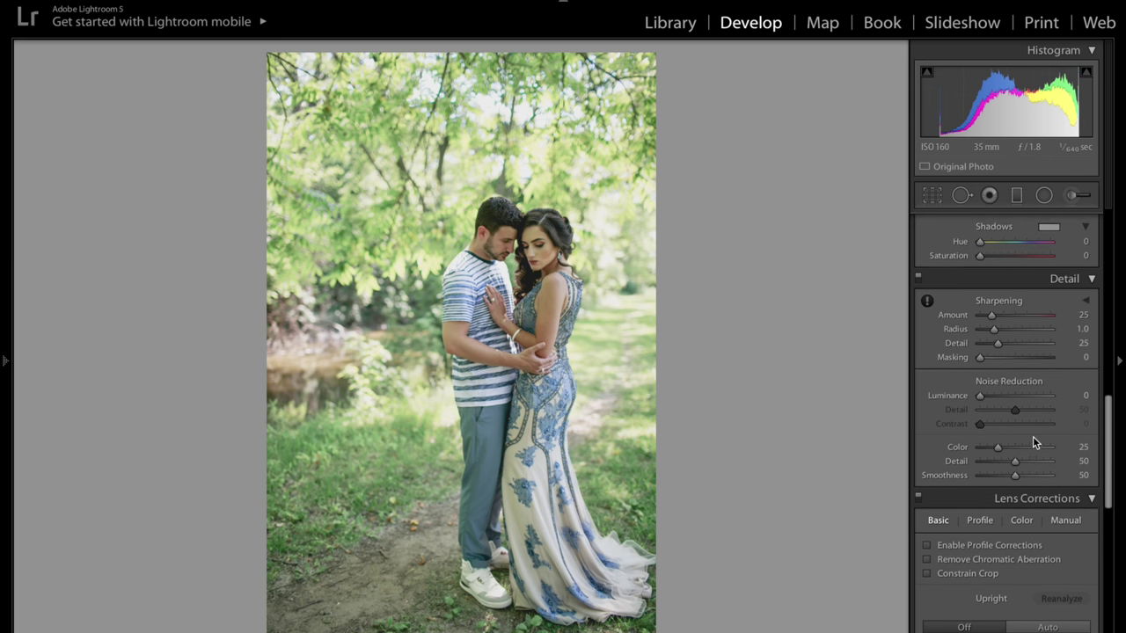
scroll(1033, 437, up, 3)
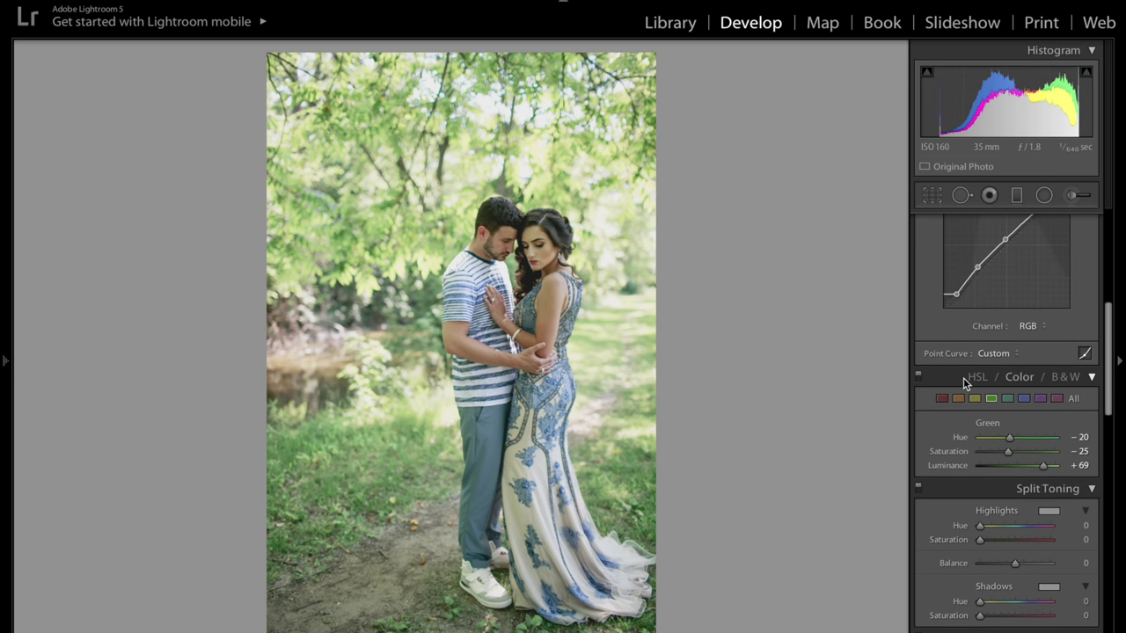
click(959, 401)
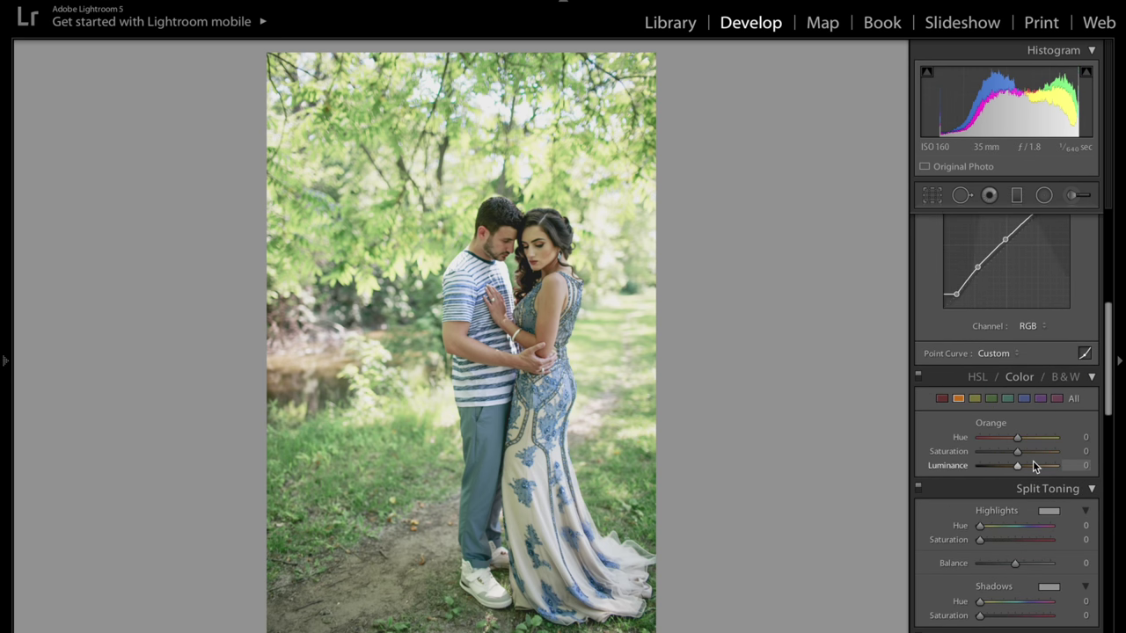
drag(1016, 453, 1010, 456)
click(1024, 468)
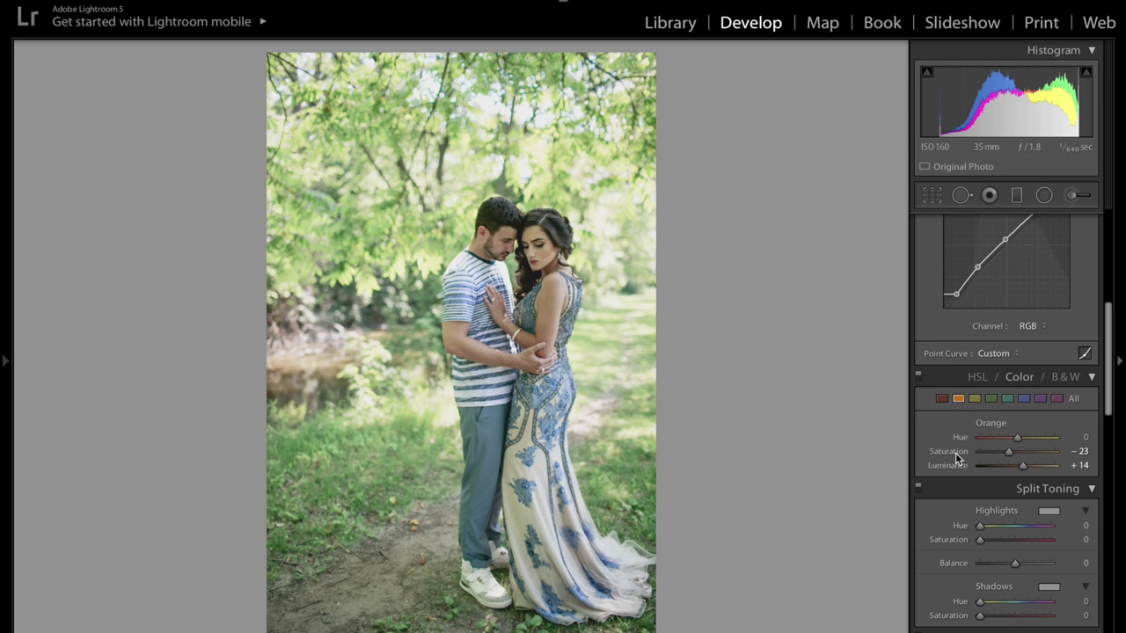
Set the yellows' saturation to −11 and slightly adjust their luminance in the color adjustments.
click(975, 399)
drag(1014, 454, 1015, 457)
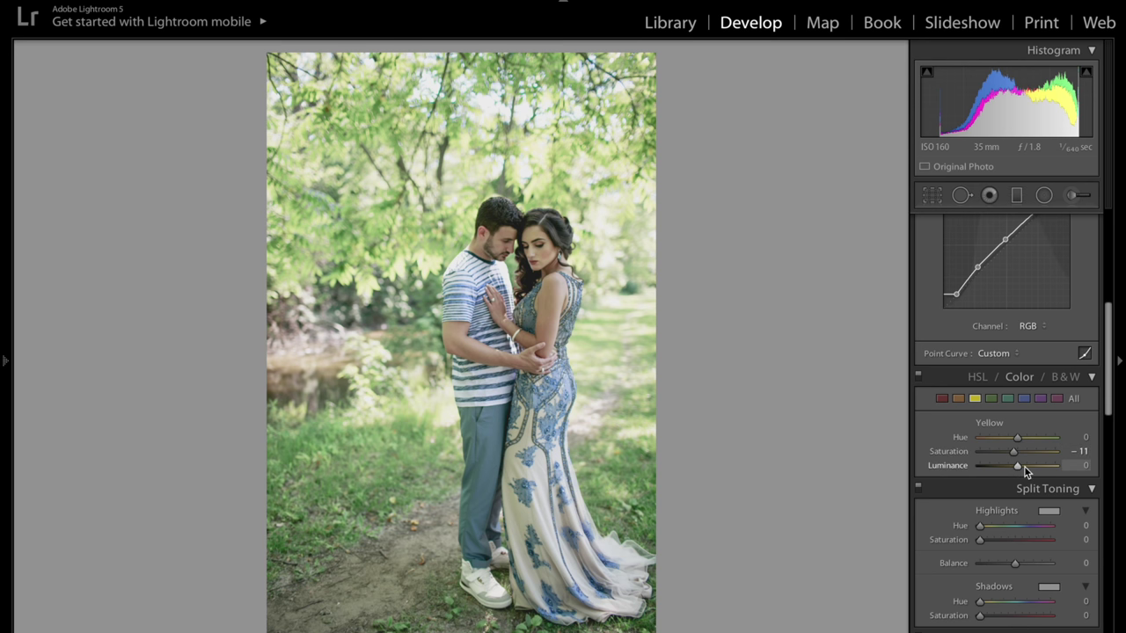
mouse_move(1024, 467)
mouse_down()
mouse_move(968, 469)
mouse_move(1093, 478)
mouse_move(1023, 477)
mouse_up()
Paint the bright foliage beside the couple using an adjustment brush with exposure 1.14, contrast 39, highlights 0 and a pale yellow tint (hue 49, saturation 16 %).
scroll(1002, 457, up, 5)
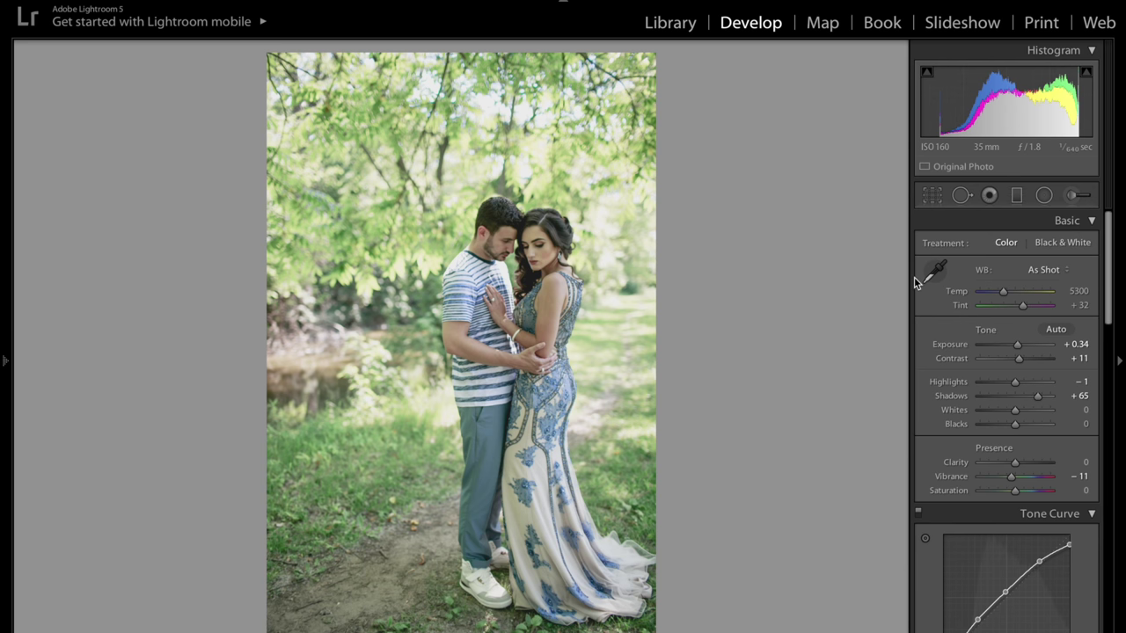
click(1068, 196)
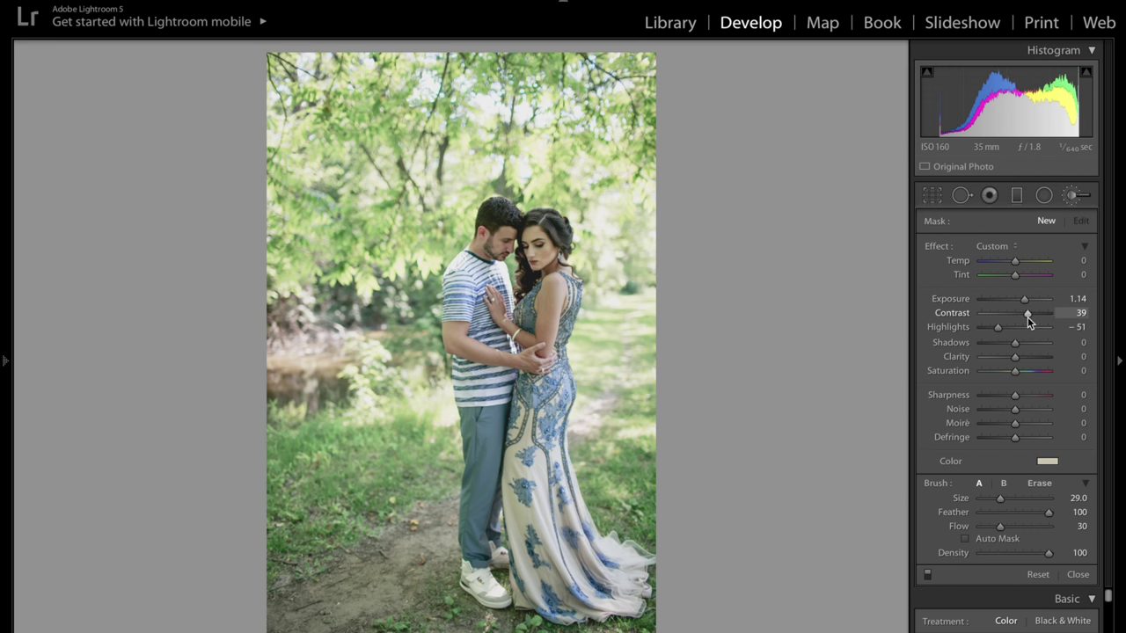
drag(998, 328, 1016, 330)
click(1048, 462)
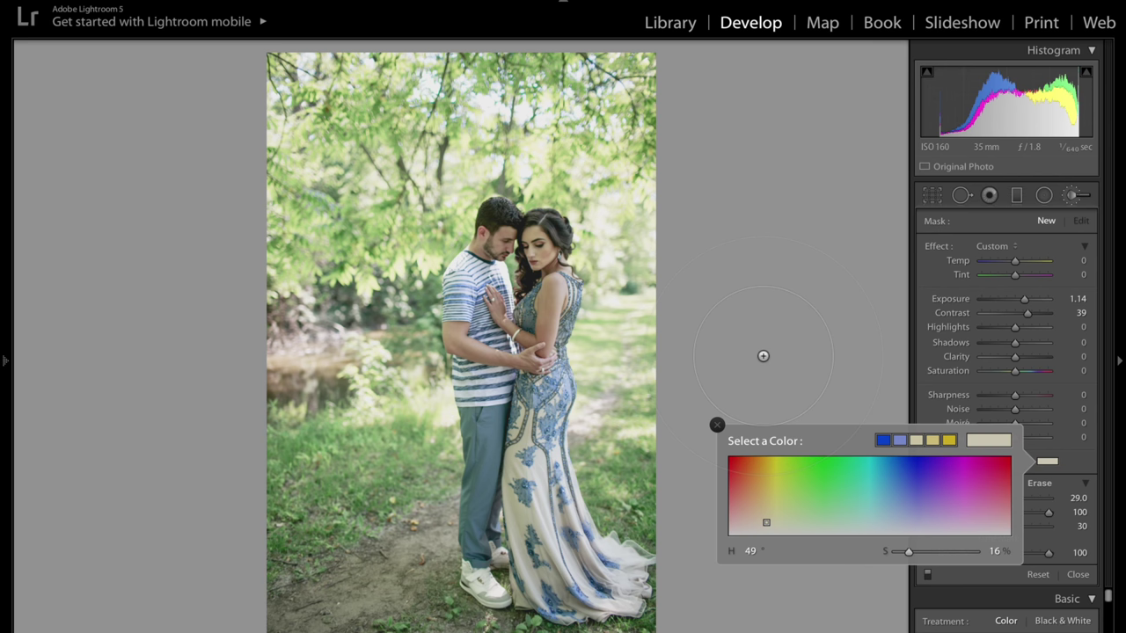
click(642, 195)
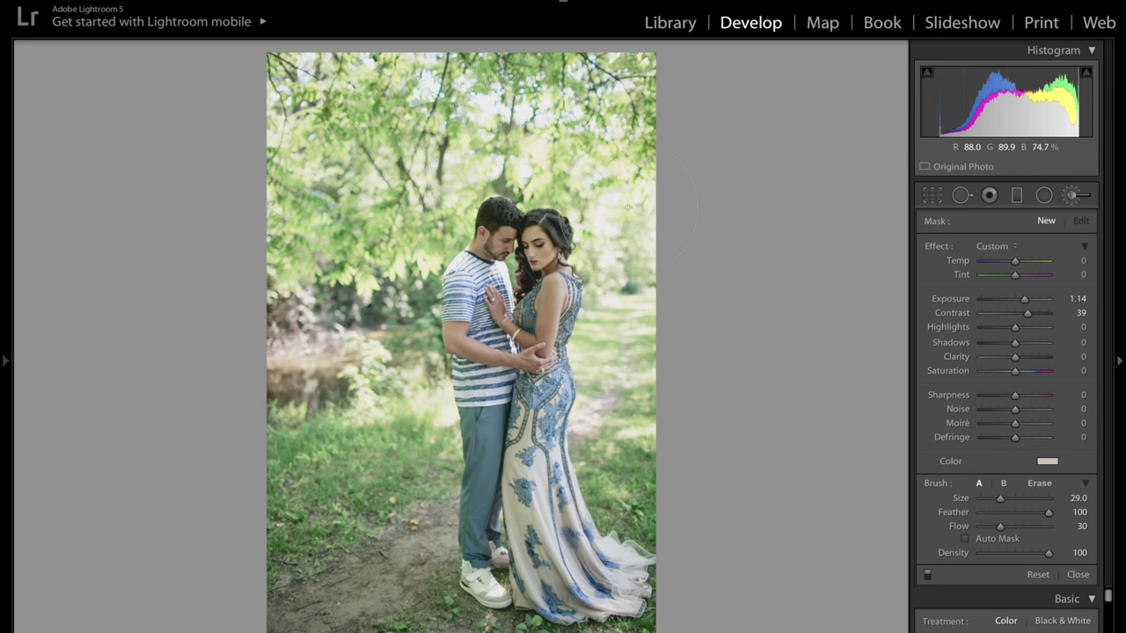
click(635, 195)
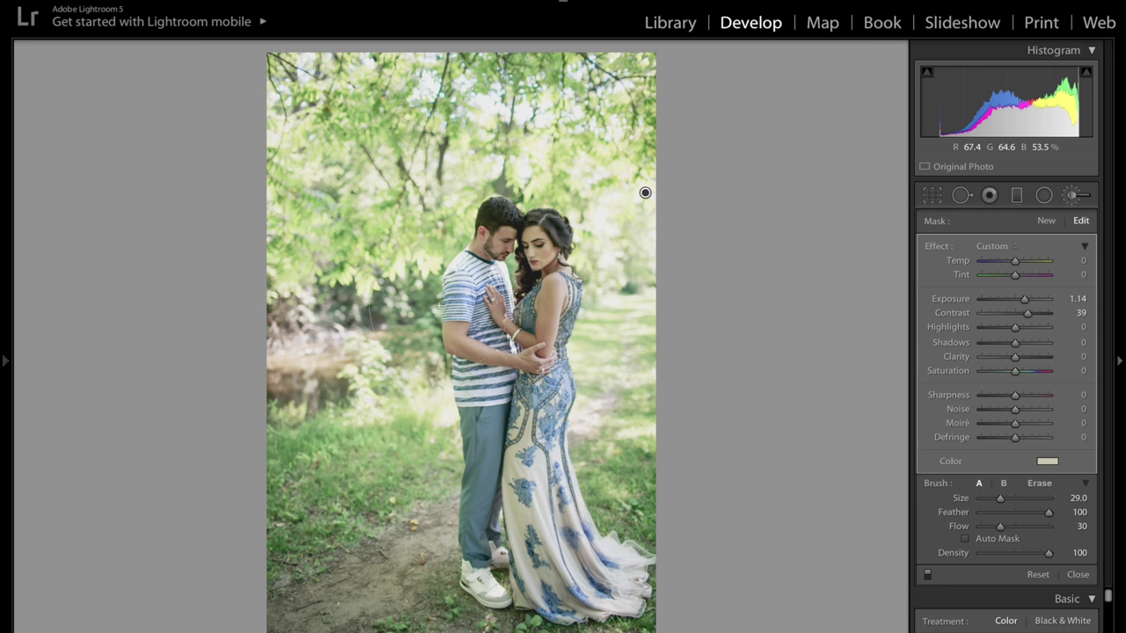
Try exposure 3.39 on the brushed area, undo it, and set the brush adjustment's contrast to 43.
drag(1026, 301, 1044, 303)
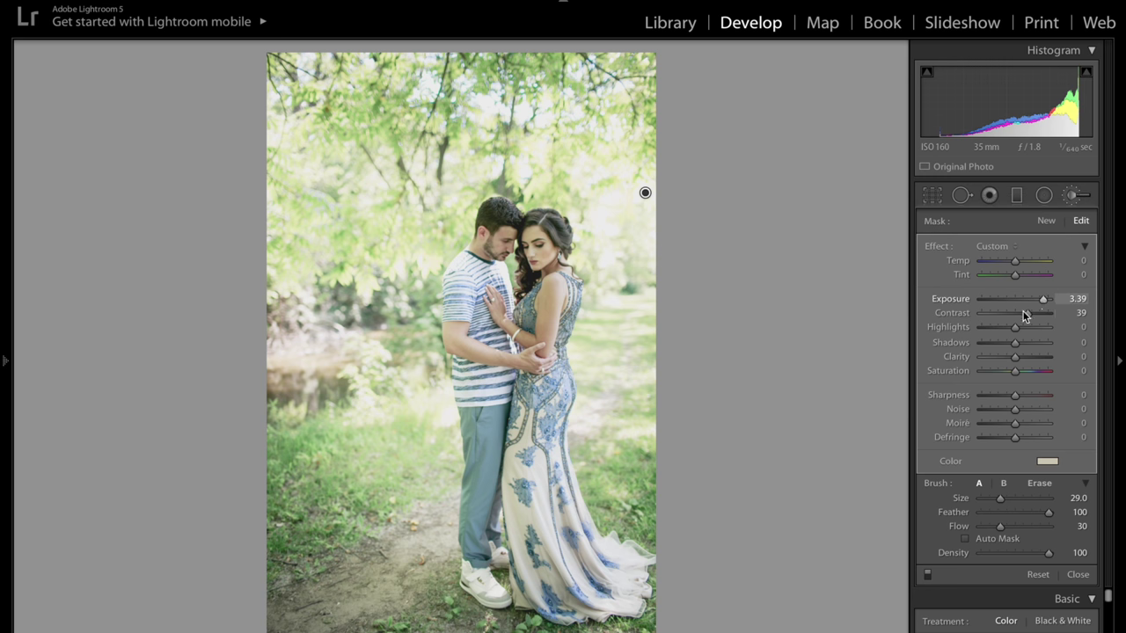
key(ctrl+z)
drag(1029, 317, 1031, 314)
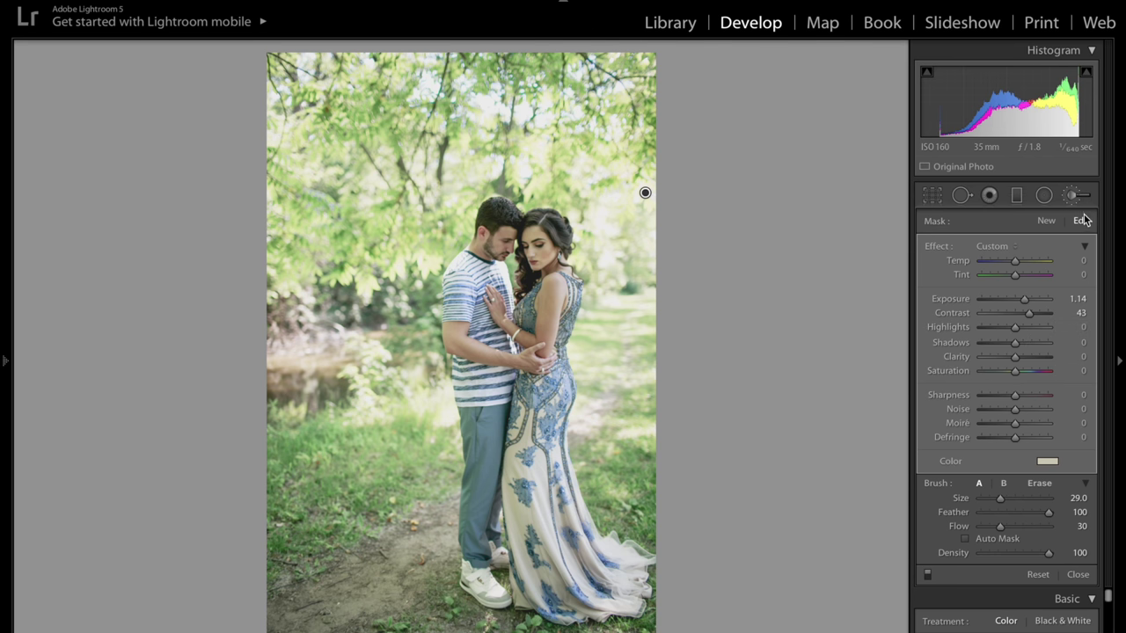
Compare the photo with the brush adjustment off and on twice, leave it enabled, and close the adjustment brush.
click(928, 574)
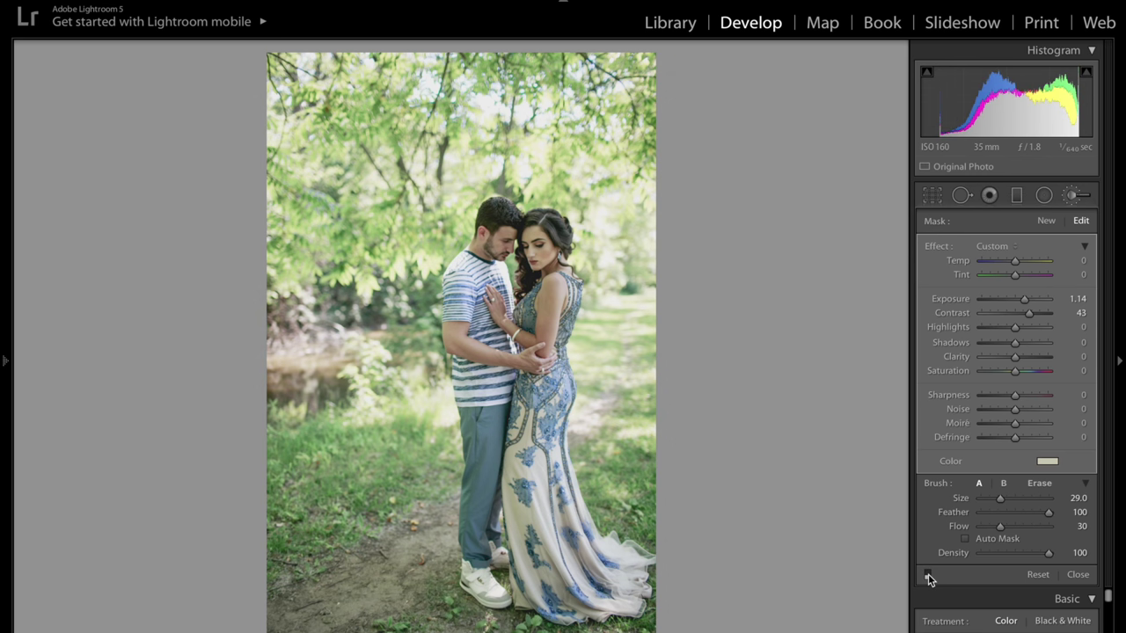
click(928, 574)
click(928, 573)
click(928, 574)
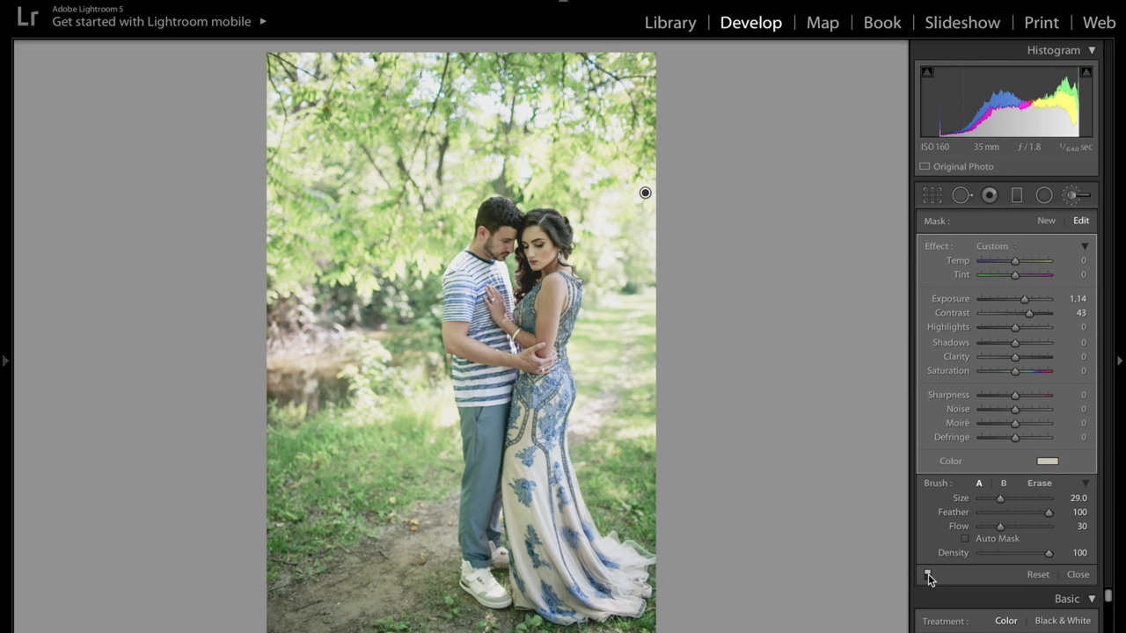
click(1076, 195)
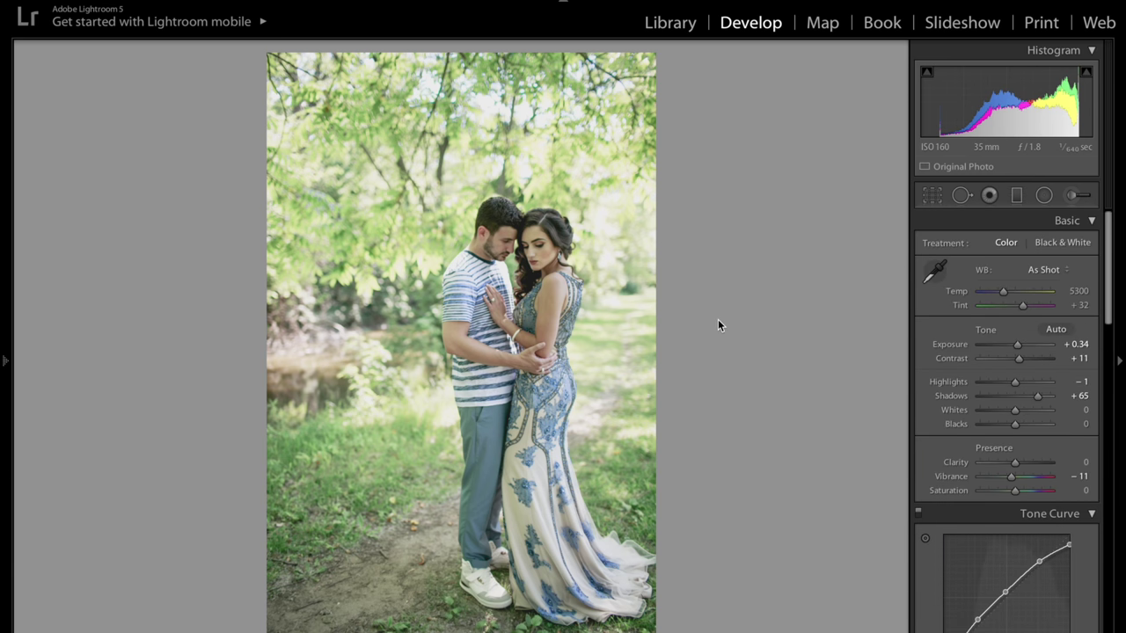
Compare the finished edit with the original photo, both in full view and zoomed in on the couple.
key(backslash)
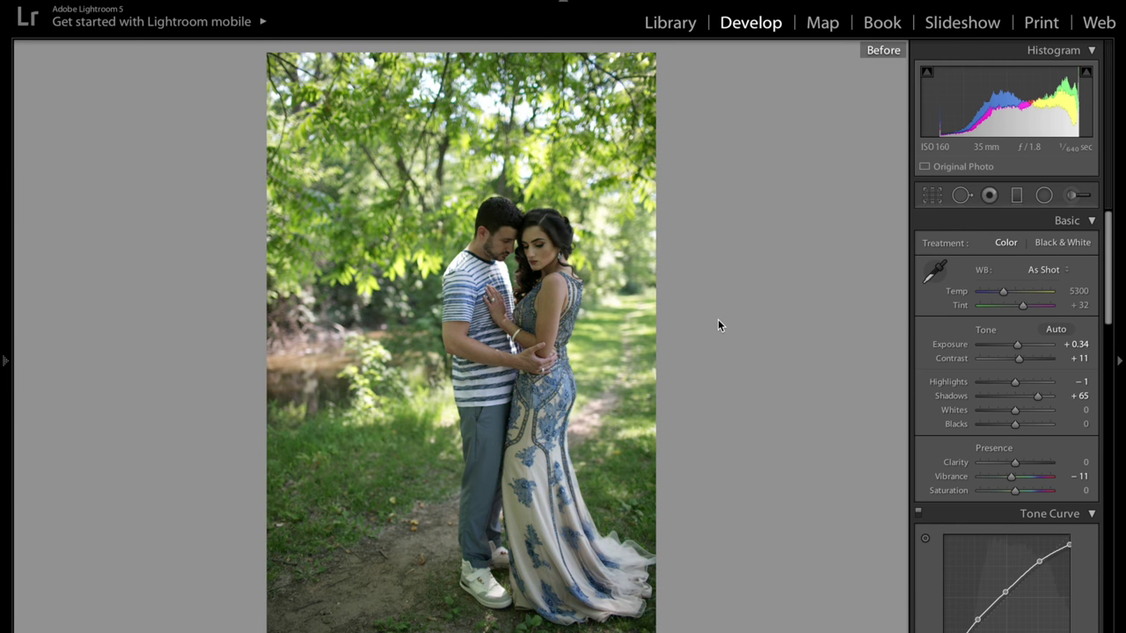
key(backslash)
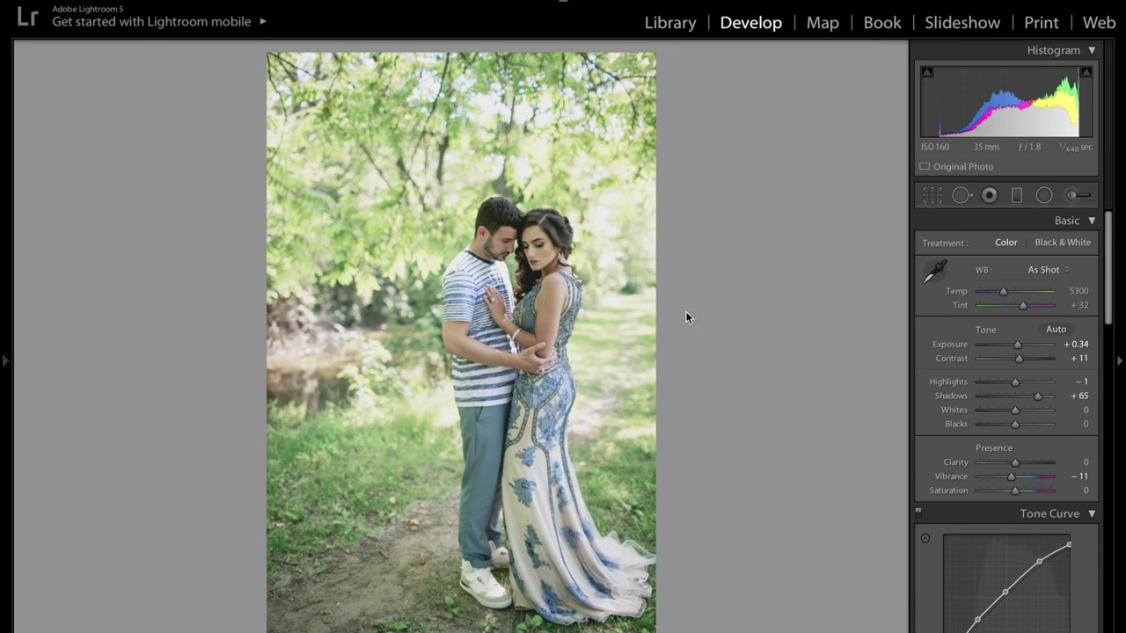
click(652, 273)
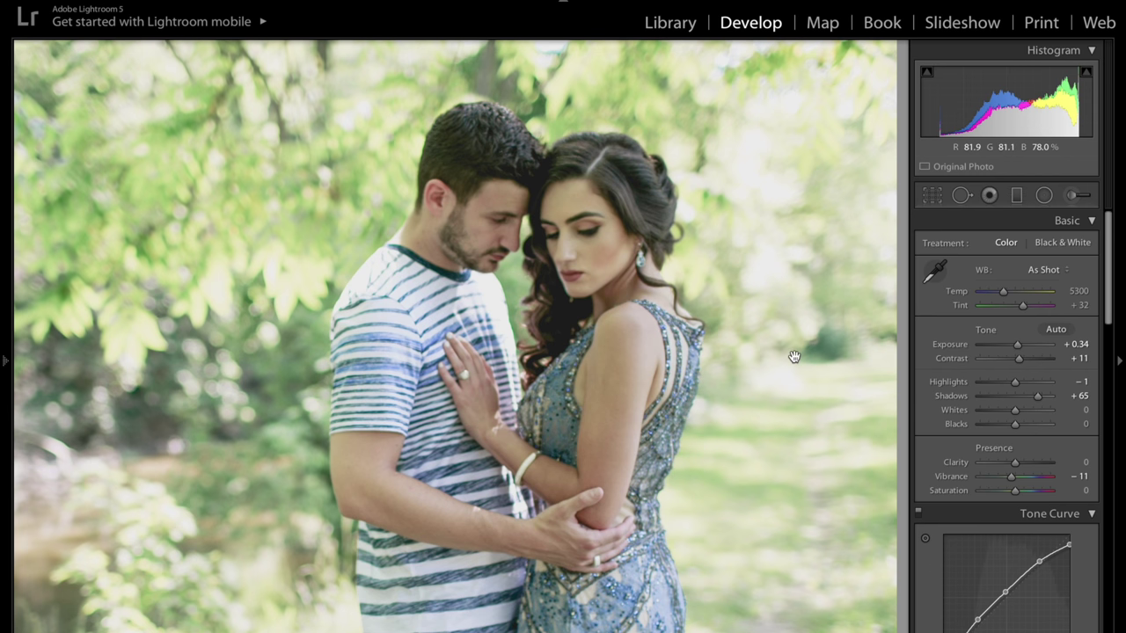
key(backslash)
key(backslash)
click(777, 374)
key(backslash)
key(backslash)
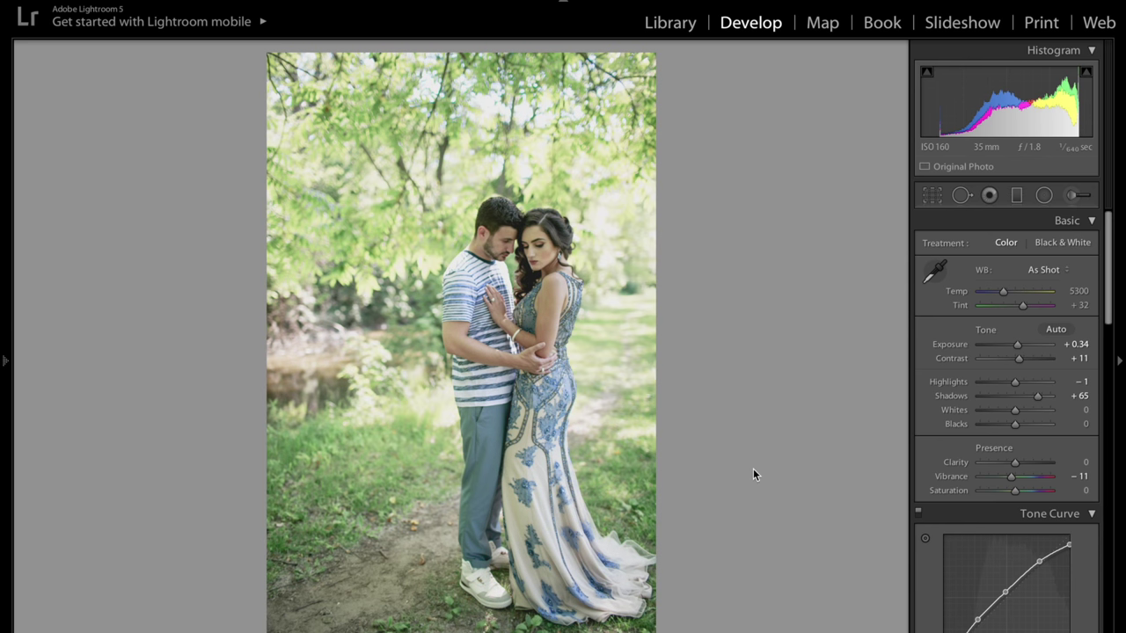